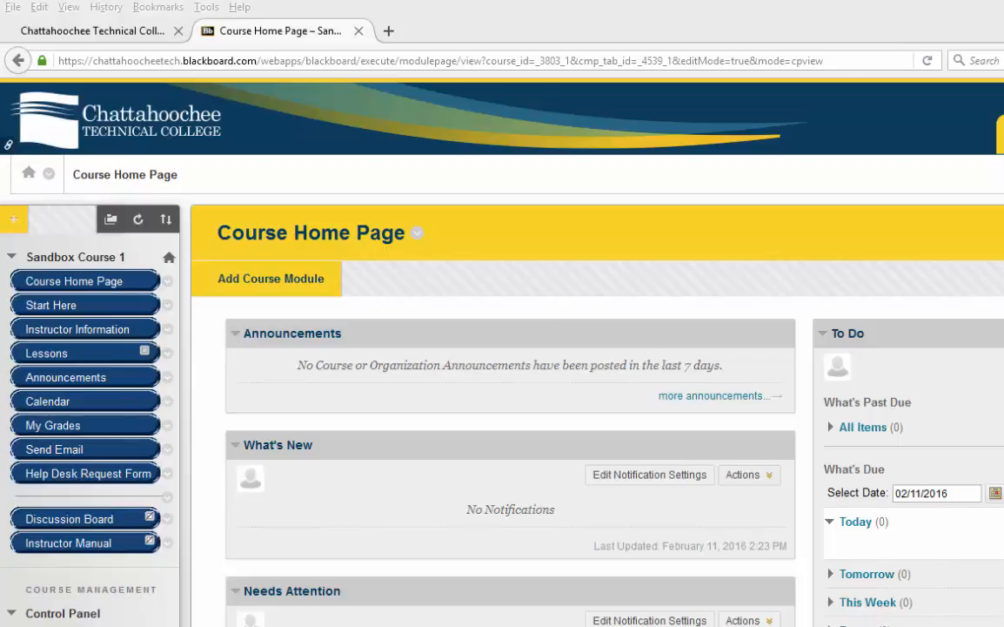
{"action": "left_click", "coordinate": [12, 216]}
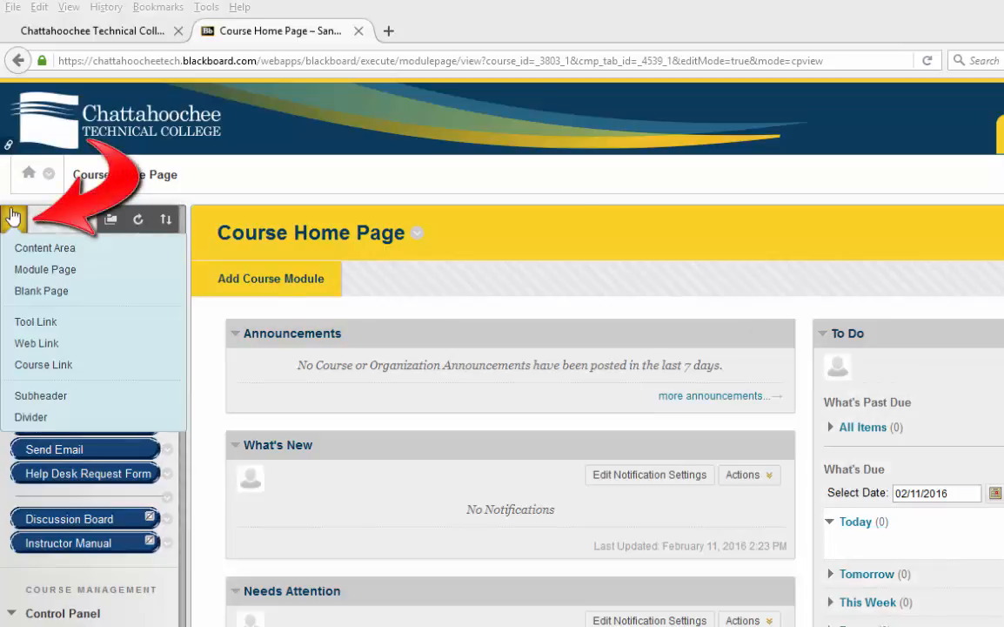
{"action": "left_click", "coordinate": [47, 250]}
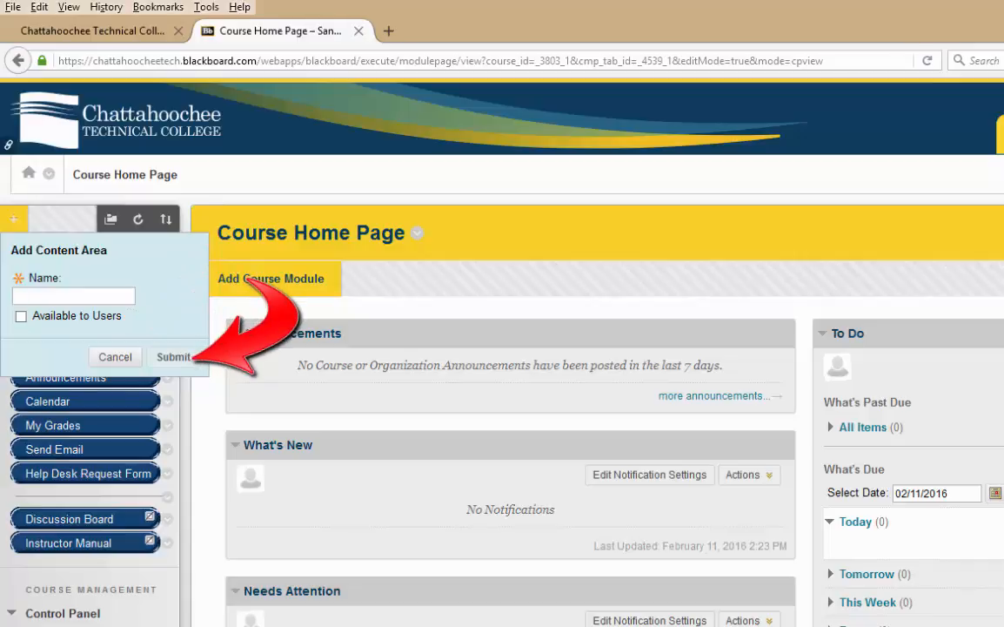
{"action": "left_click", "coordinate": [115, 357]}
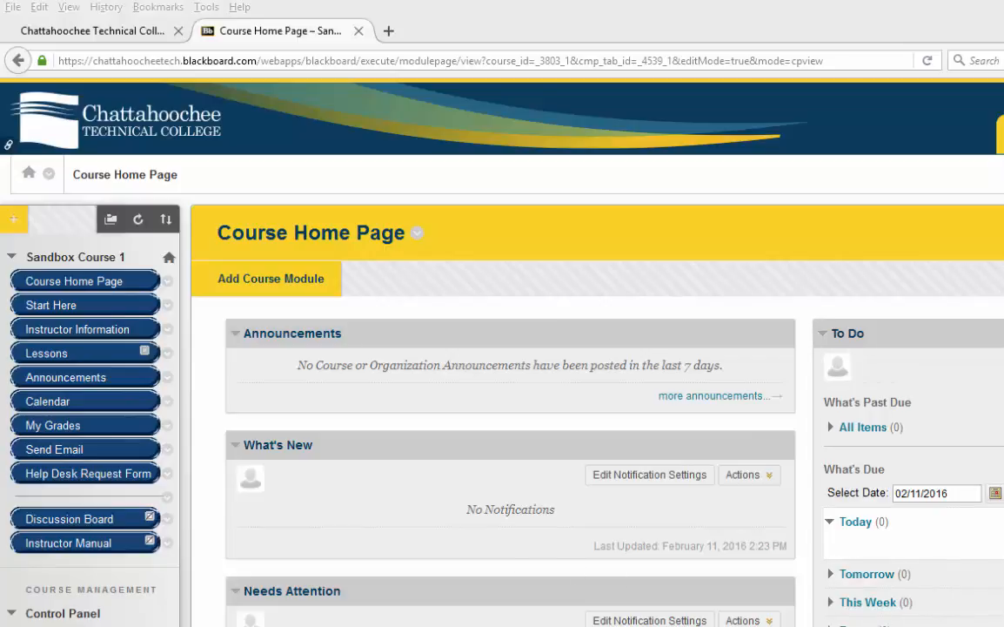
- Open the Lessons area and look through its Build Content, Assessments and Tools choices
{"action": "left_click", "coordinate": [63, 354]}
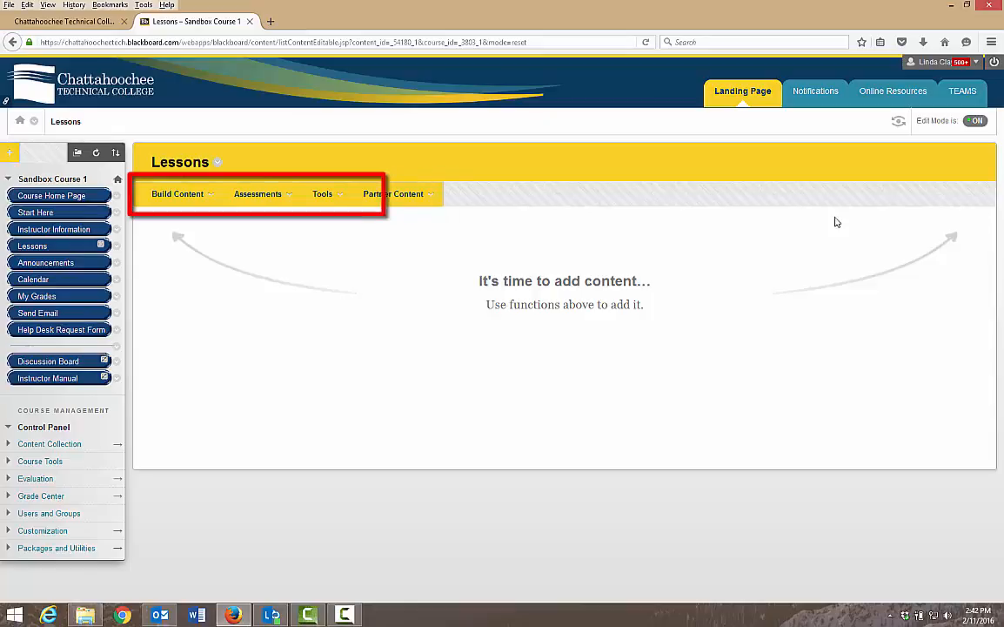
{"action": "left_click", "coordinate": [192, 196]}
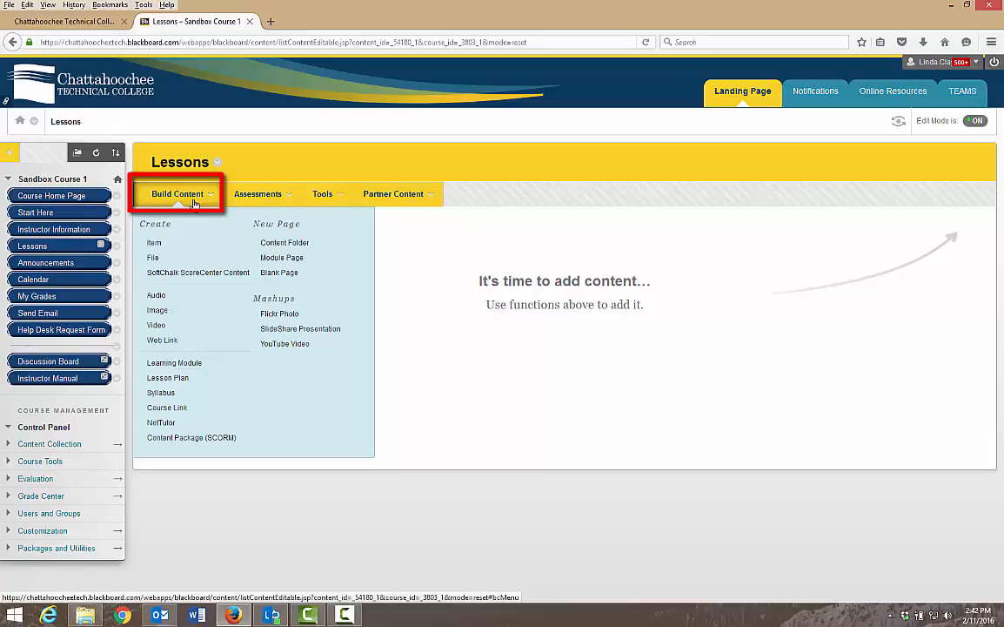
{"action": "left_click", "coordinate": [261, 195]}
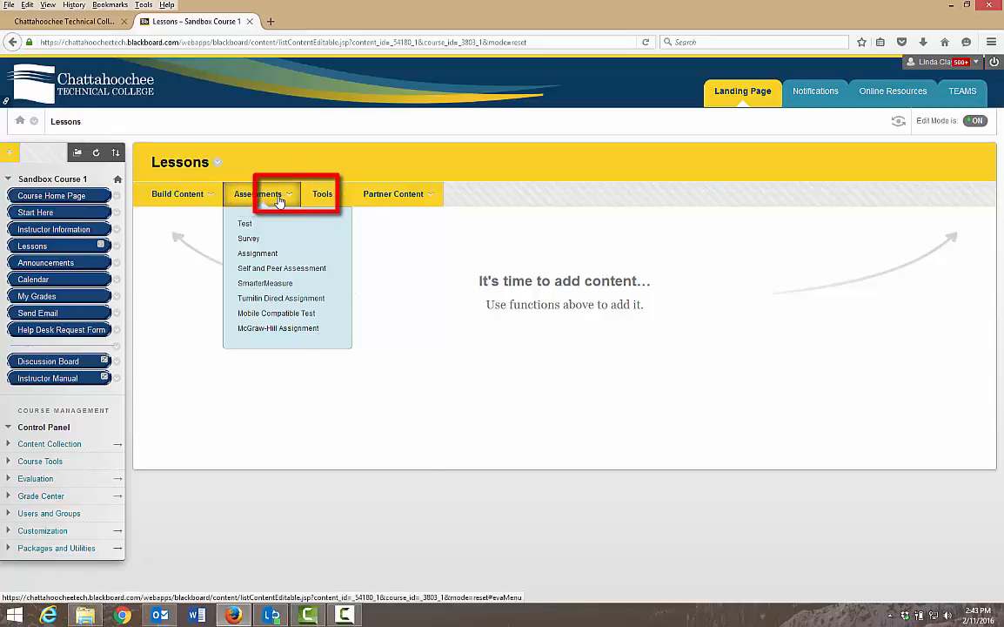
{"action": "left_click", "coordinate": [325, 198]}
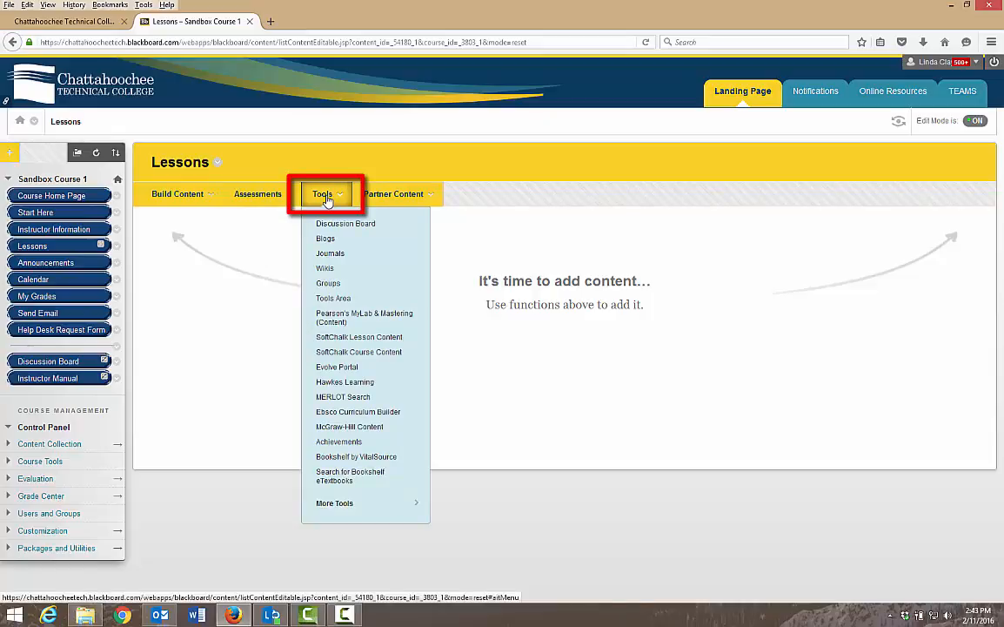
{"action": "left_click", "coordinate": [327, 199]}
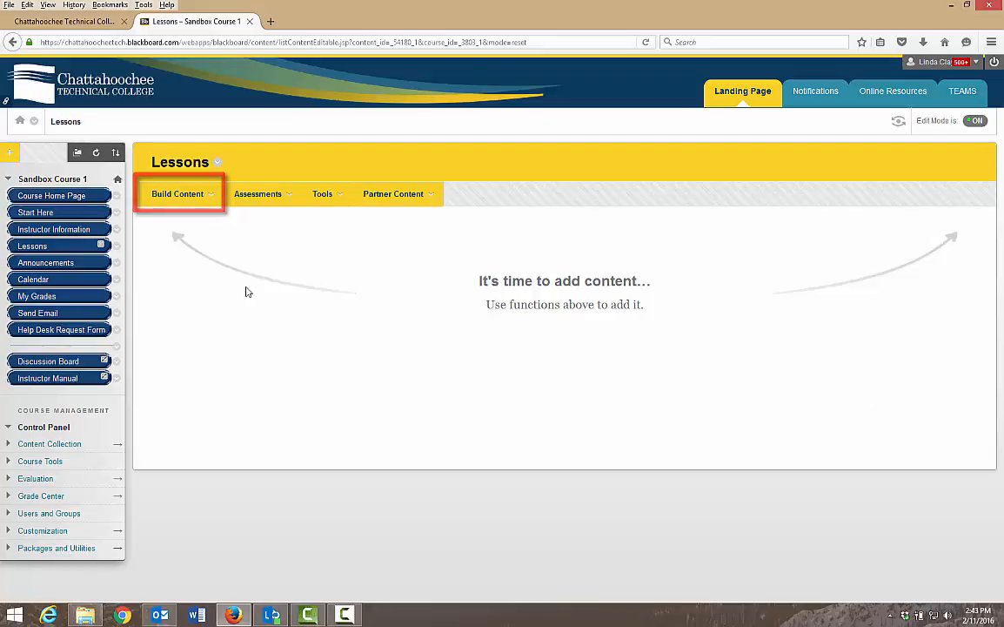
- Create a content folder named "Unit 1" in Lessons with the description "Unit 1 covers poetry."
{"action": "left_click", "coordinate": [179, 197]}
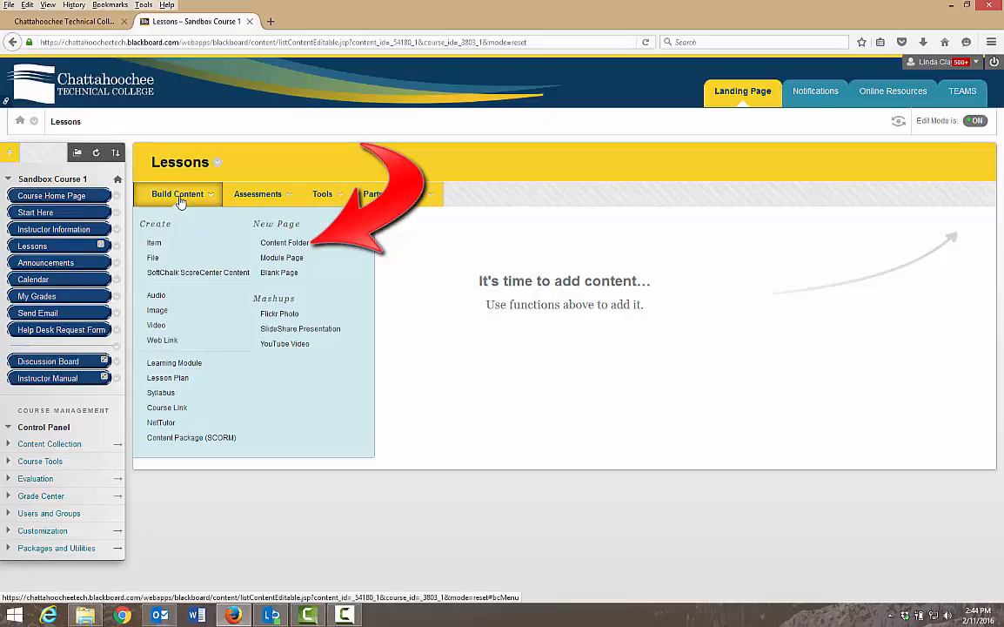
{"action": "left_click", "coordinate": [285, 243]}
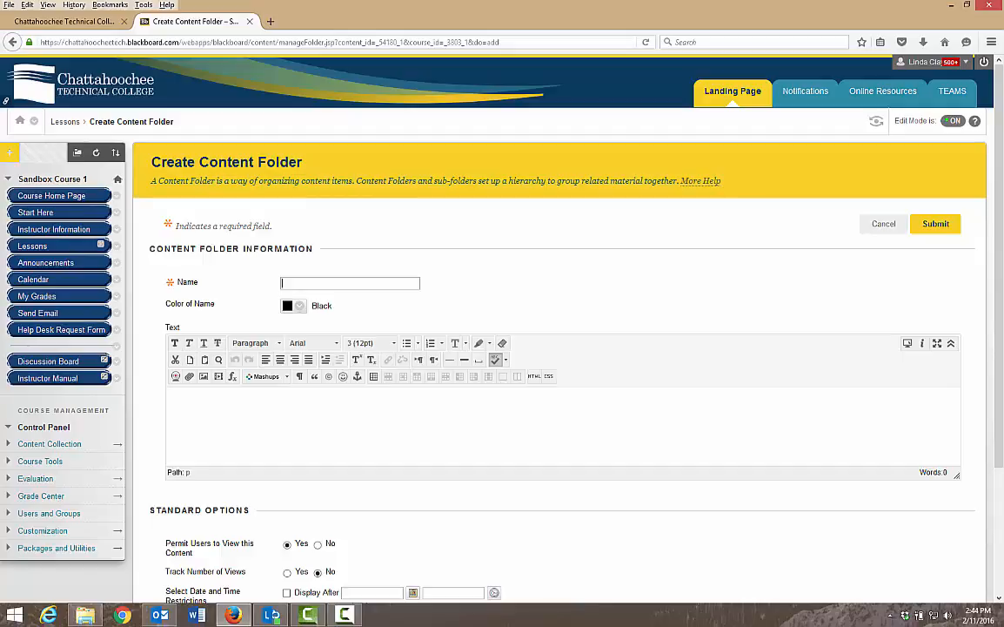
{"action": "type", "text": "Unit 1"}
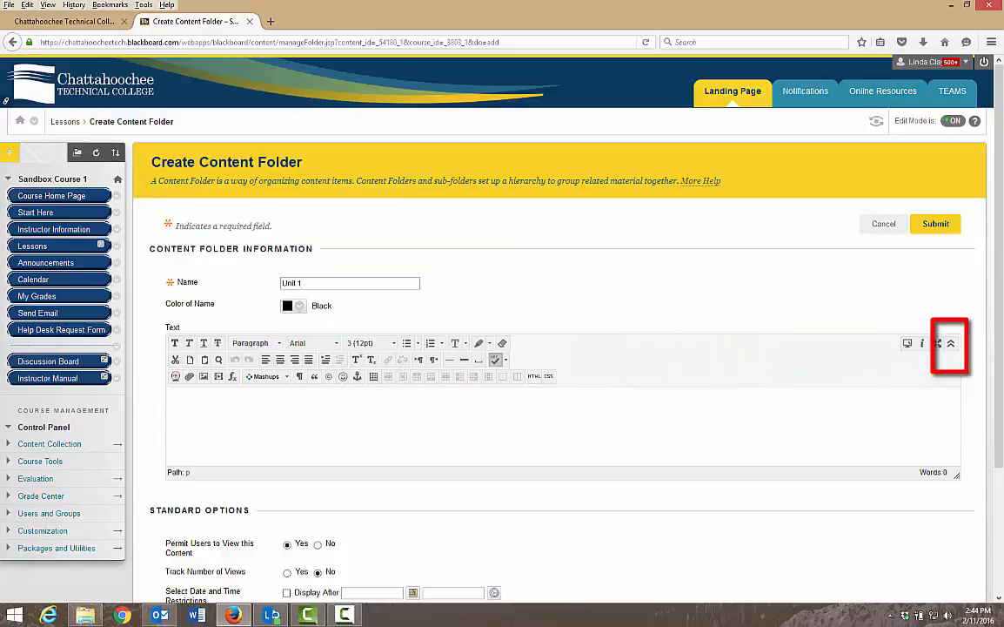
{"action": "left_click", "coordinate": [952, 344]}
{"action": "left_click", "coordinate": [951, 344]}
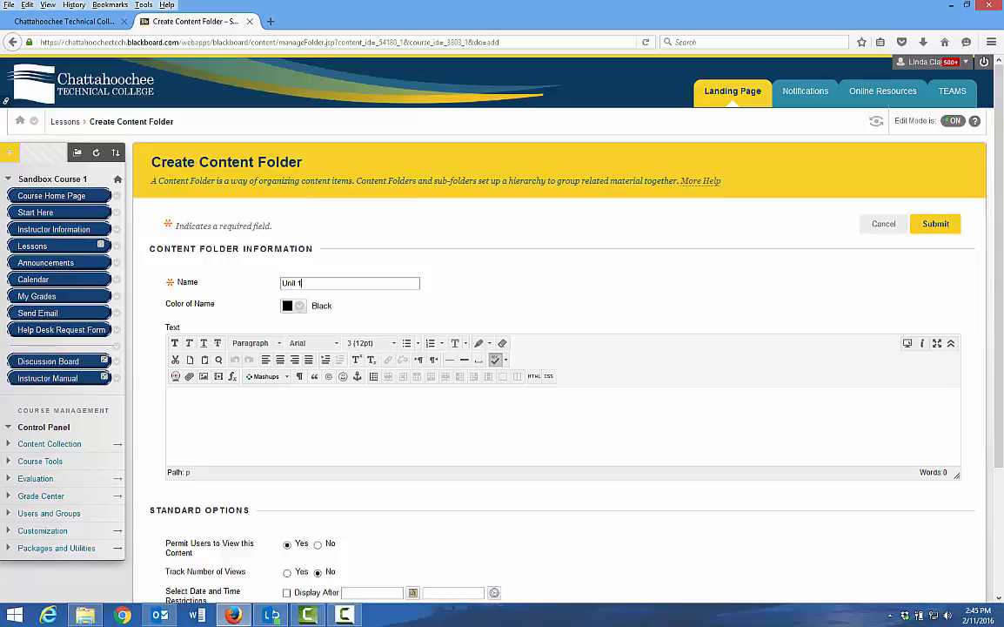
{"action": "left_click", "coordinate": [313, 413]}
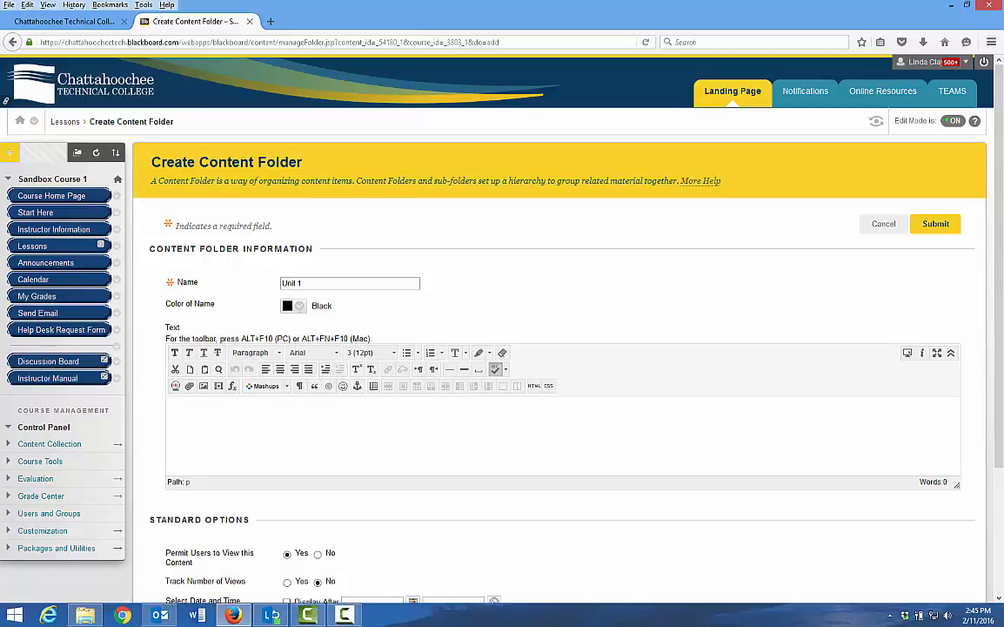
{"action": "type", "text": "Unit 1 covers poetry."}
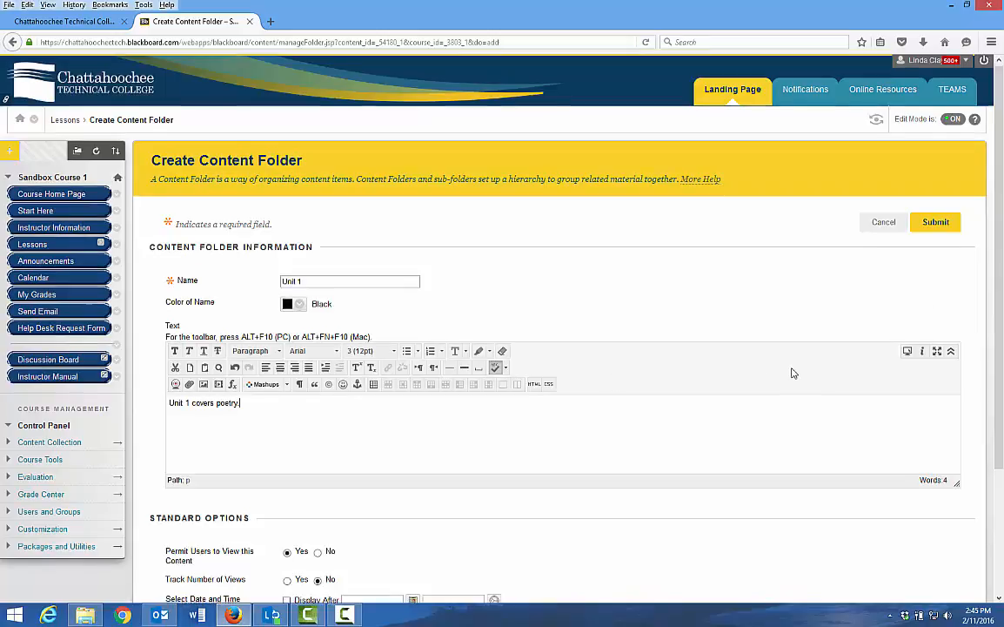
{"action": "scroll", "coordinate": [791, 372], "scroll_direction": "down", "scroll_amount": 2}
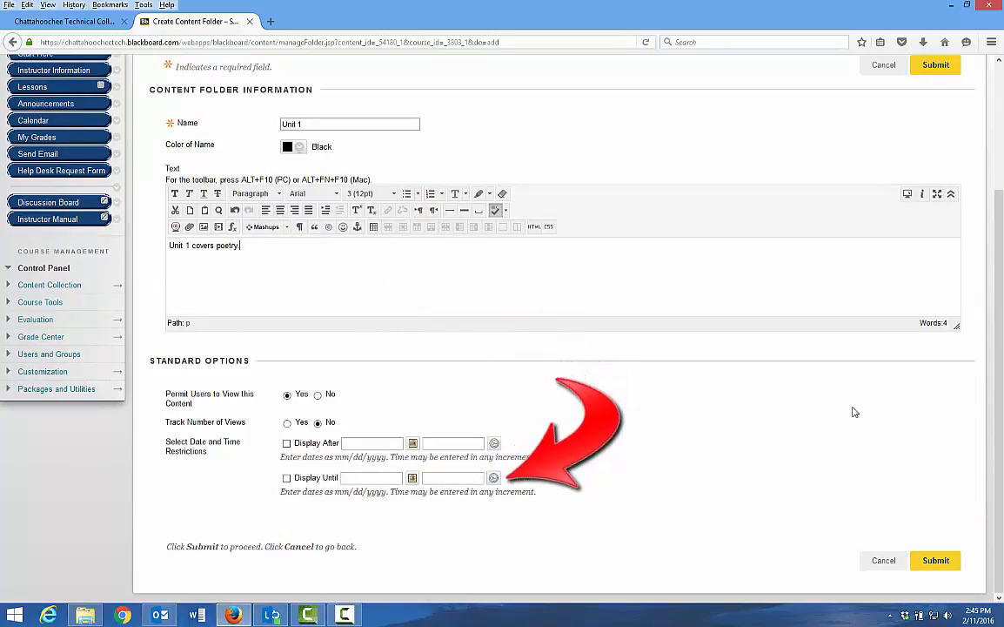
{"action": "left_click", "coordinate": [935, 560]}
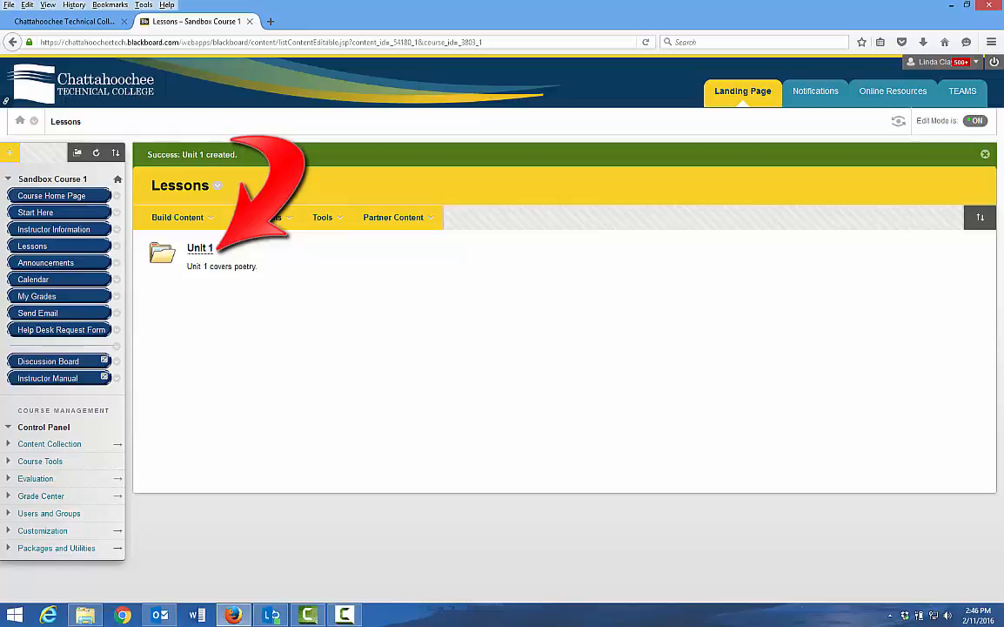
- Start a learning module in Lessons named "Unit 2" with the description "Unit 2 covers the short story."
{"action": "left_click", "coordinate": [173, 217]}
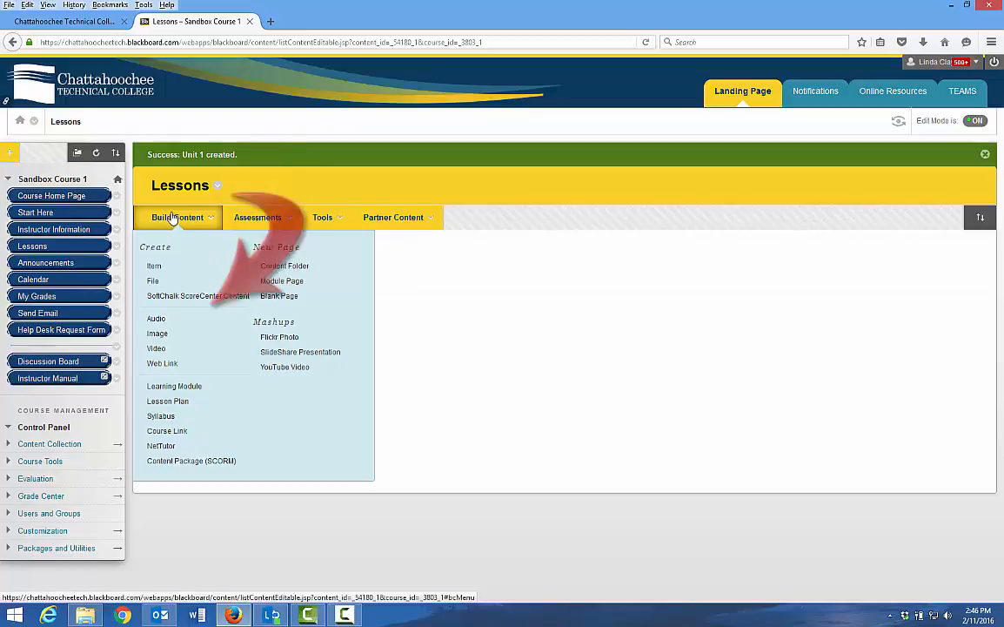
{"action": "left_click", "coordinate": [199, 386]}
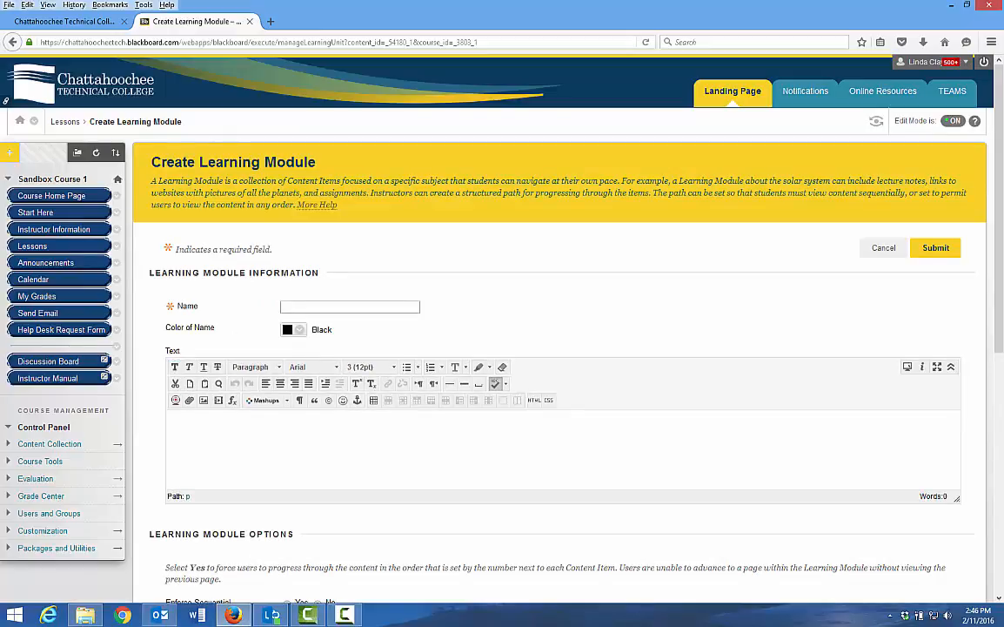
{"action": "type", "text": "Unit 2"}
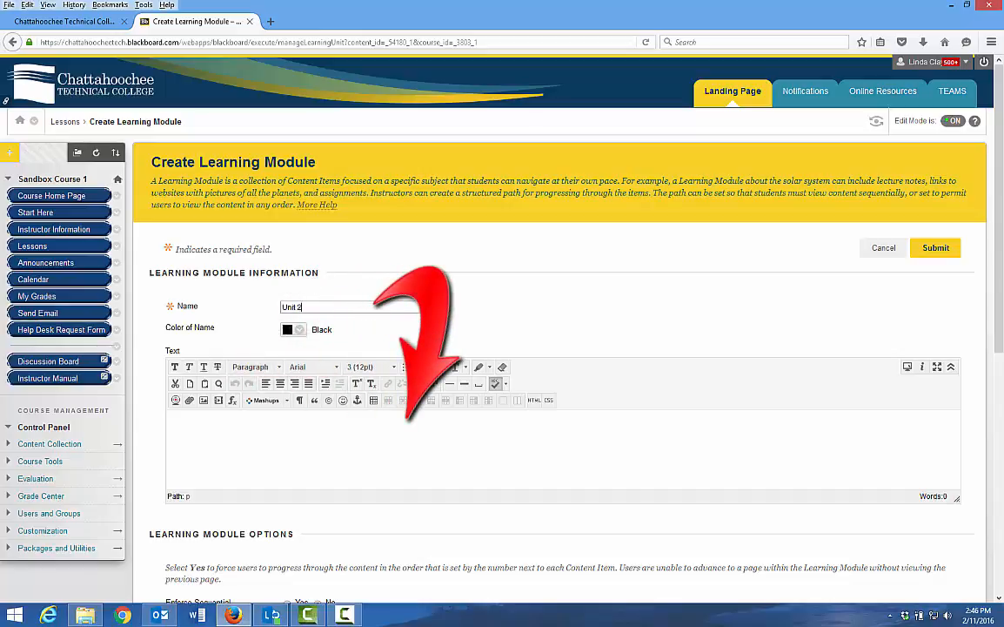
{"action": "left_click", "coordinate": [952, 368]}
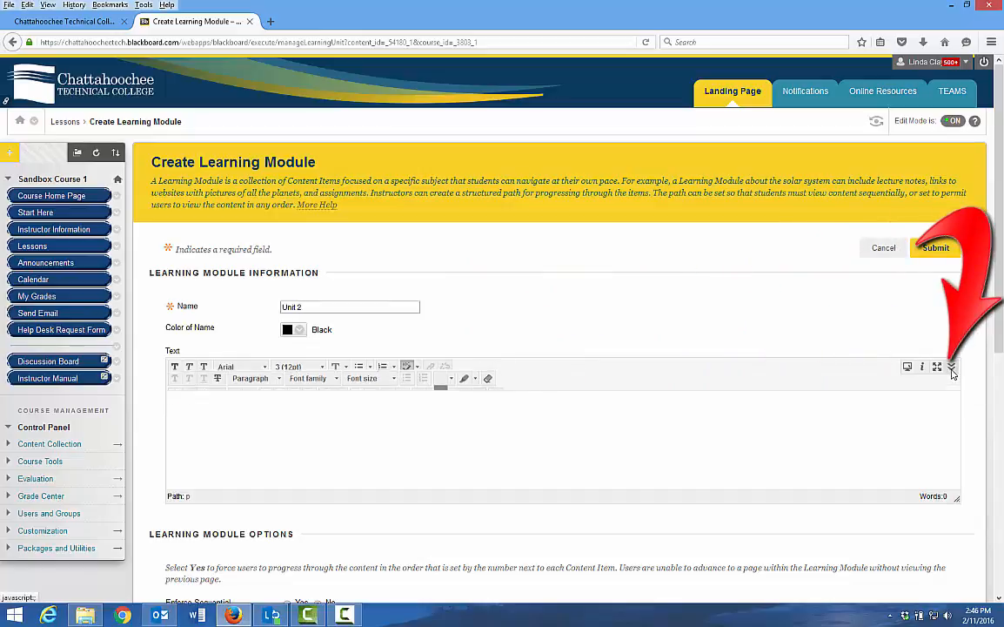
{"action": "left_click", "coordinate": [952, 368]}
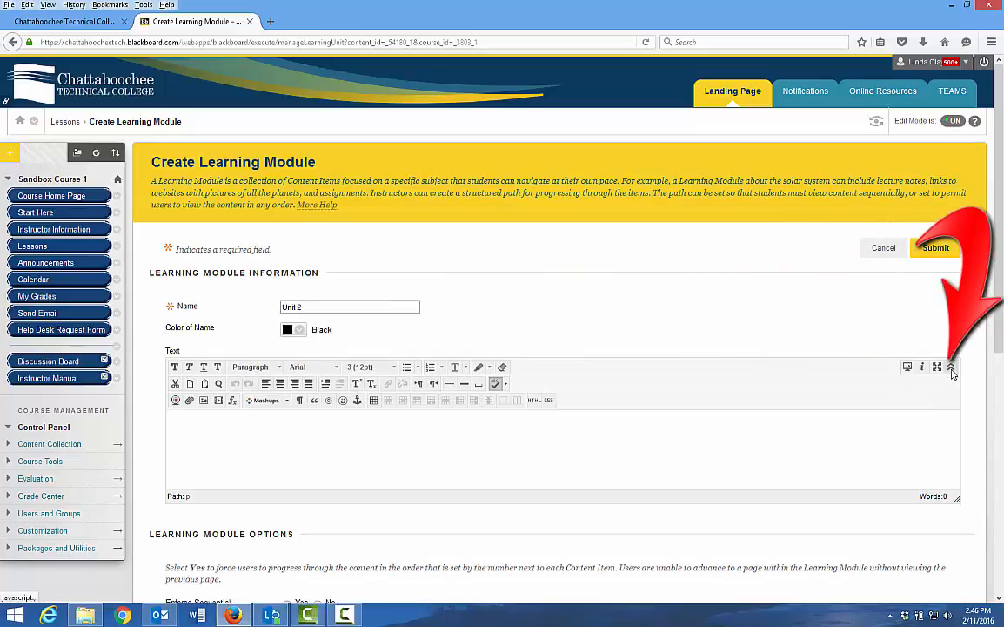
{"action": "left_click", "coordinate": [170, 422]}
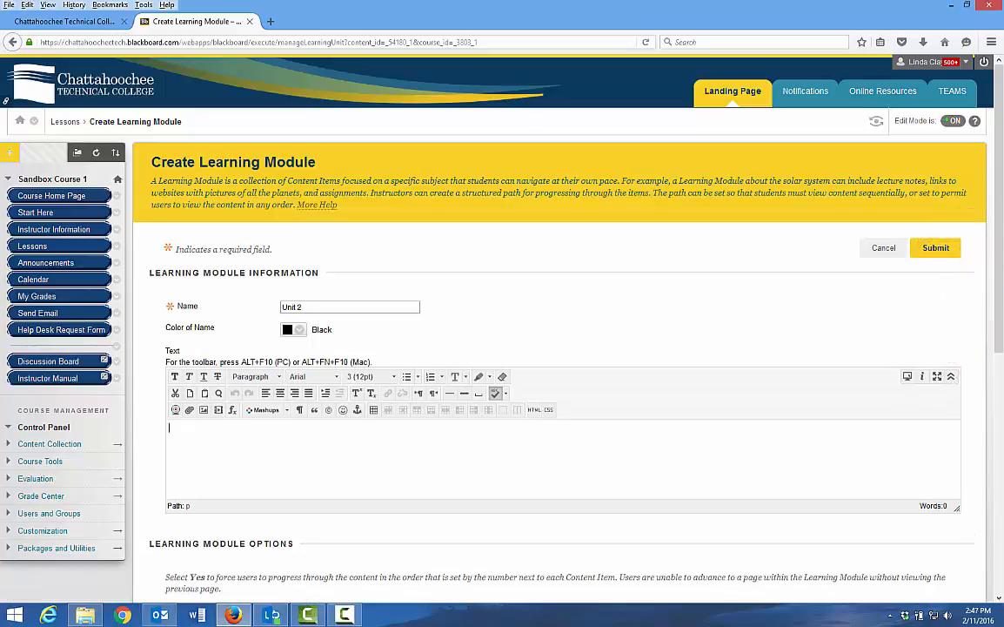
{"action": "type", "text": "Unit 2 covers the short story."}
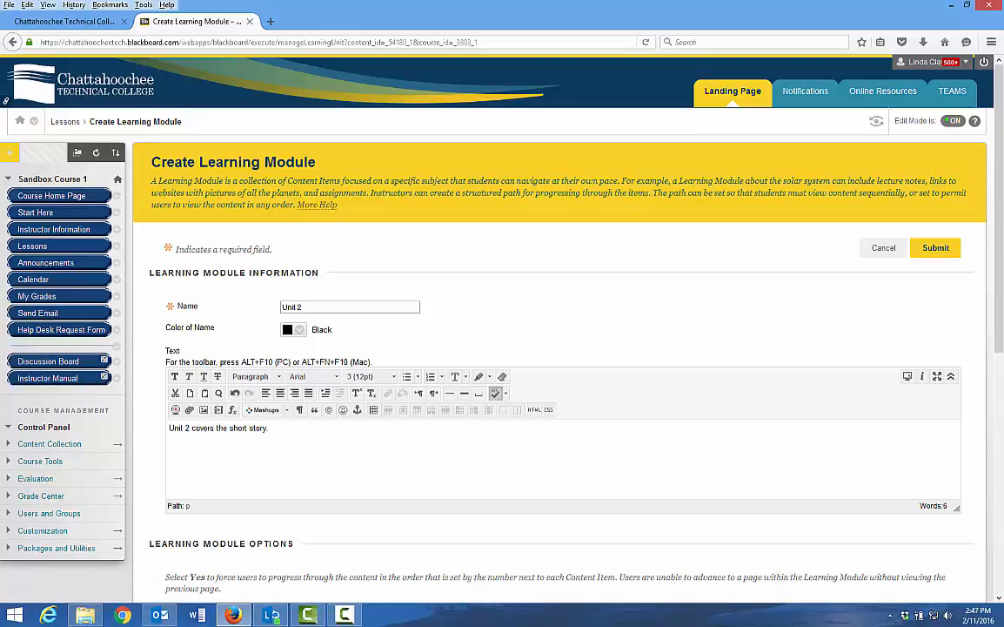
- Review the learning module's options, keep the table of contents hierarchy display at None, and submit the module
{"action": "scroll", "coordinate": [844, 468], "scroll_direction": "down", "scroll_amount": 3}
{"action": "scroll", "coordinate": [845, 468], "scroll_direction": "down", "scroll_amount": 4}
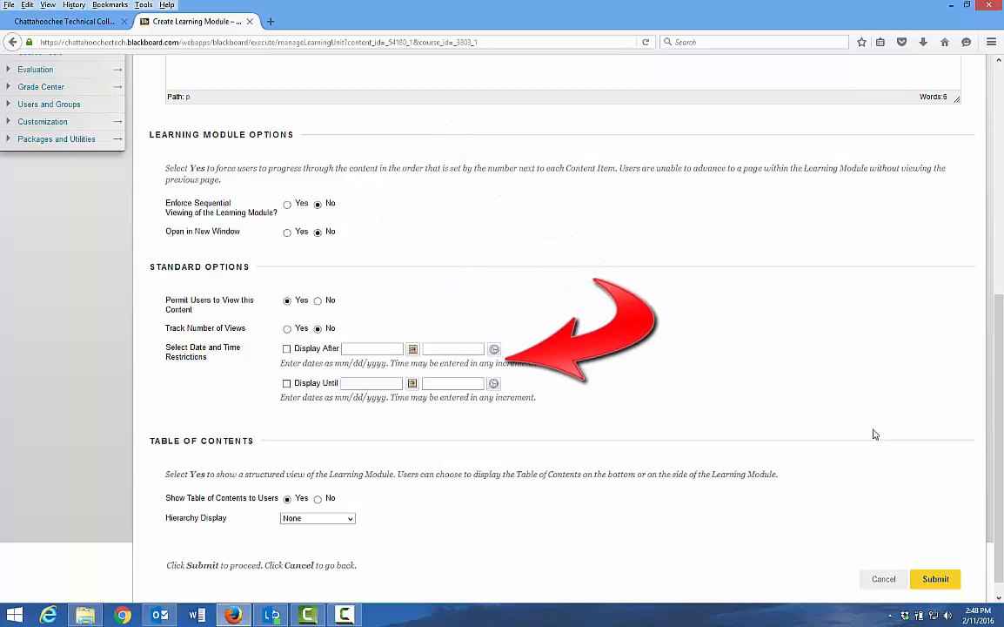
{"action": "scroll", "coordinate": [874, 433], "scroll_direction": "down", "scroll_amount": 1}
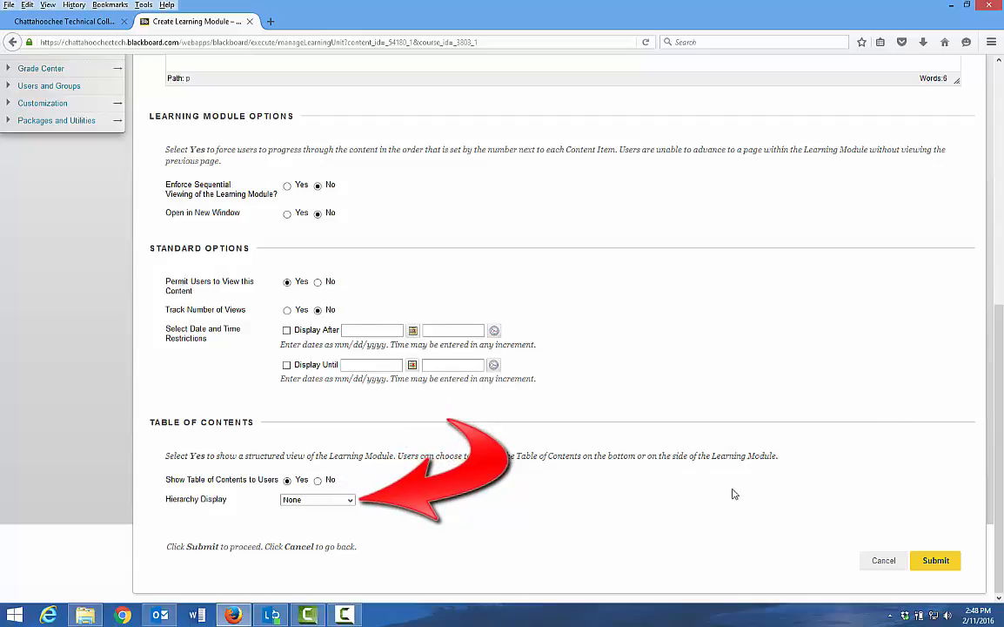
{"action": "left_click", "coordinate": [351, 501]}
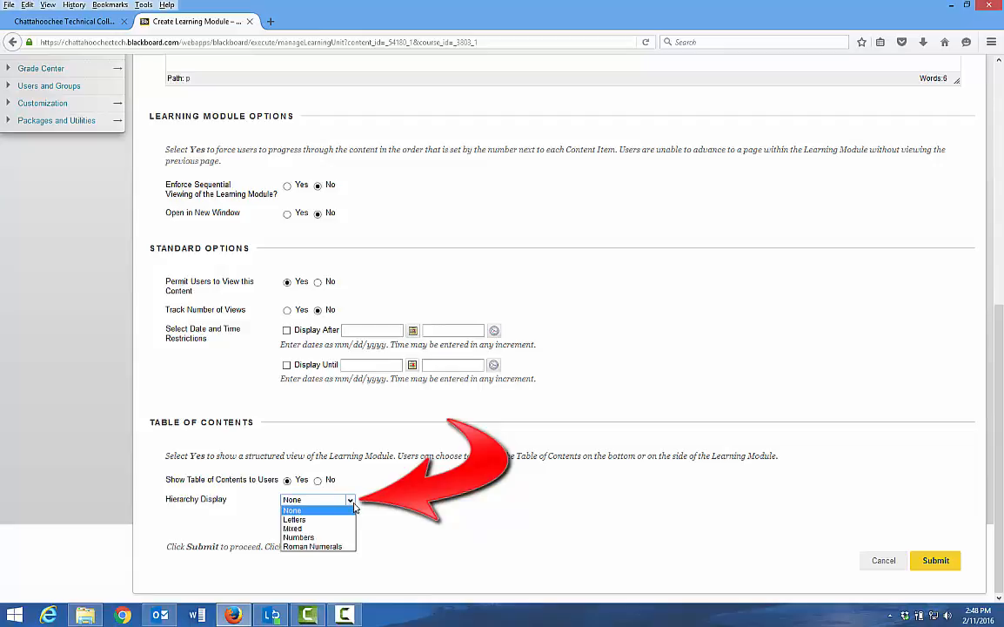
{"action": "left_click", "coordinate": [354, 509]}
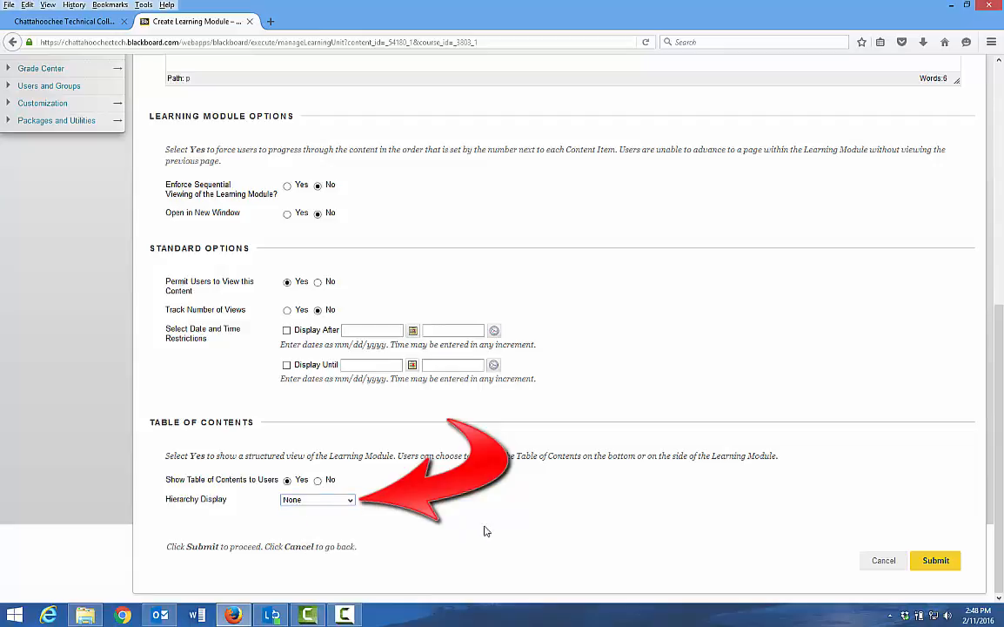
{"action": "left_click", "coordinate": [936, 560]}
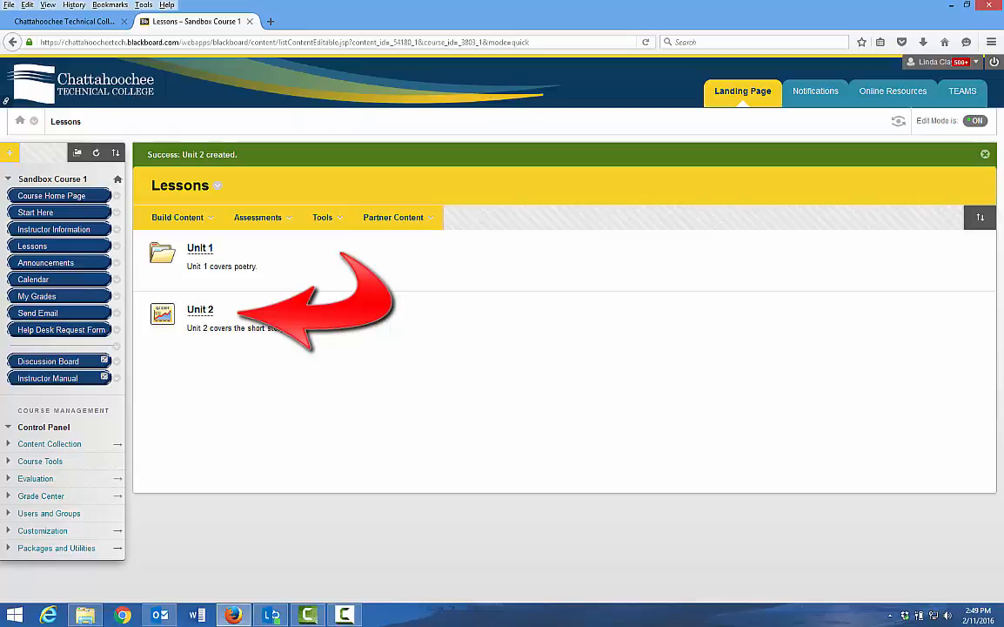
- Start a file item in Lessons and attach "e1101 O H L Essay Chapter Outline" from the computer's COURSEFILES > E1101 > Essay folder
{"action": "left_click", "coordinate": [188, 218]}
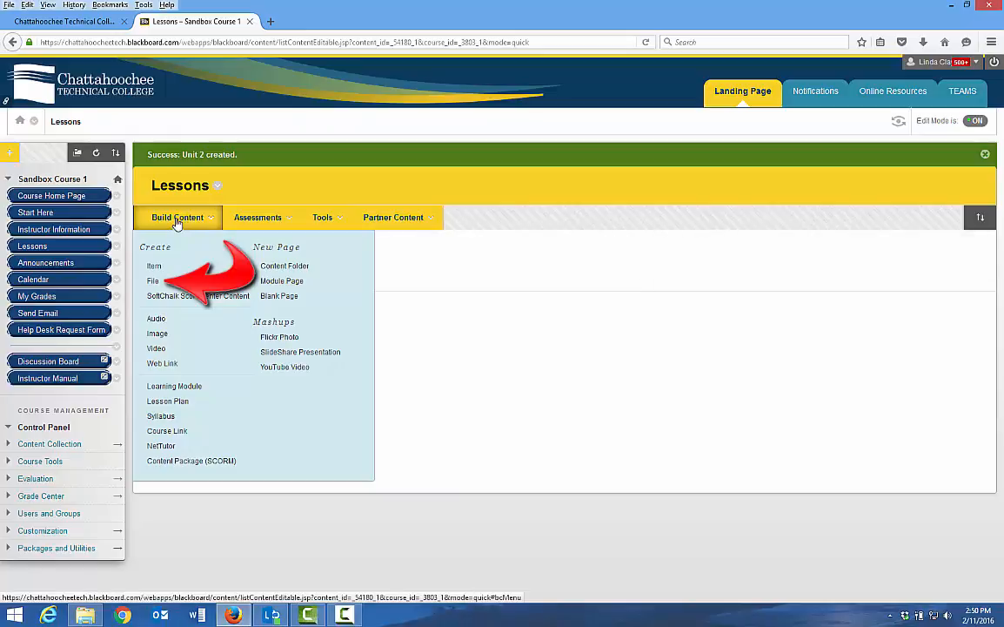
{"action": "left_click", "coordinate": [153, 280]}
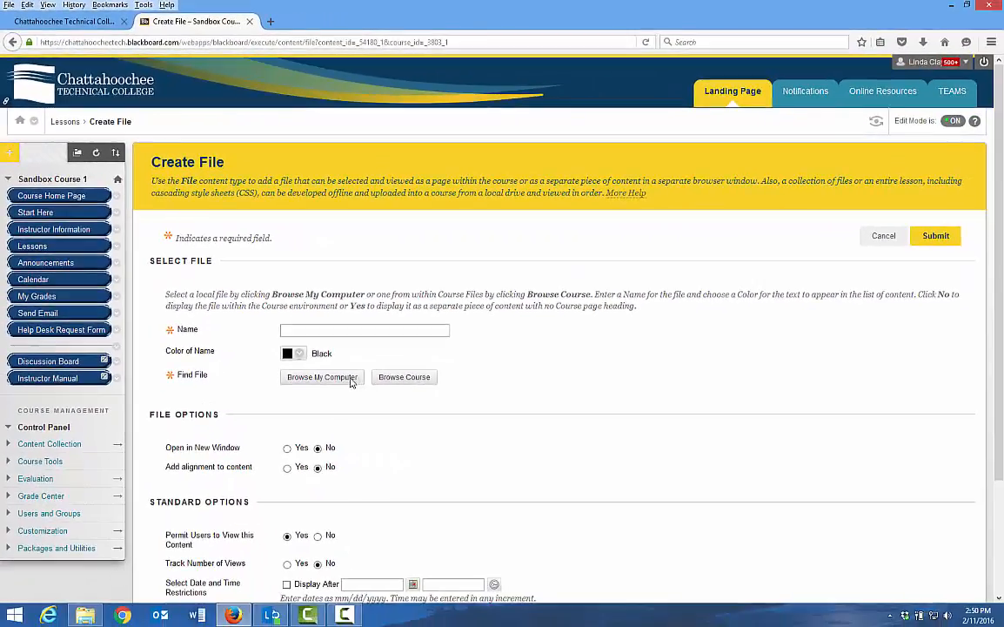
{"action": "left_click", "coordinate": [412, 483]}
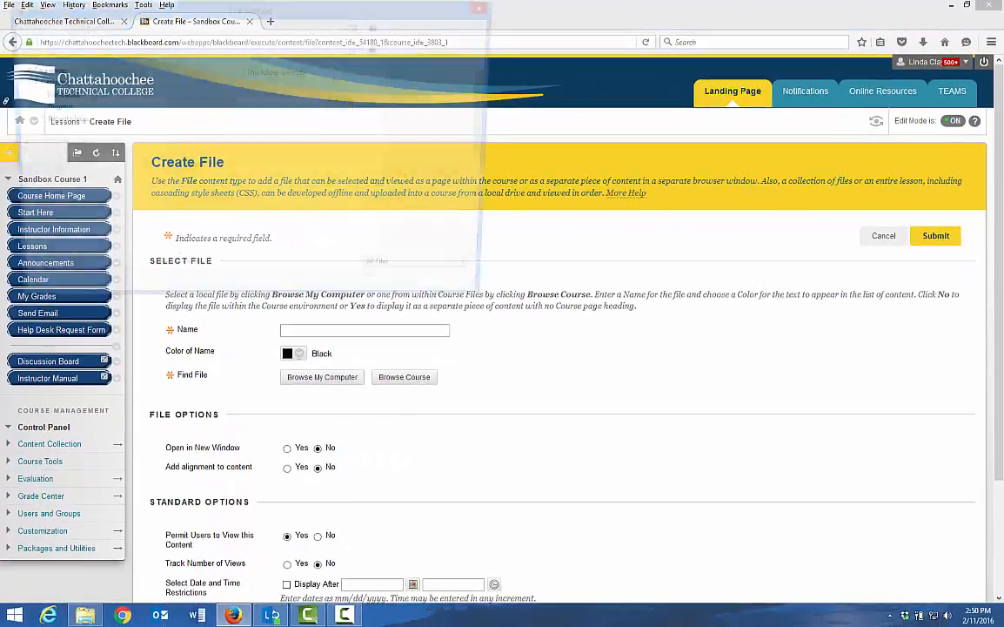
{"action": "left_click", "coordinate": [73, 198]}
{"action": "double_click", "coordinate": [246, 154]}
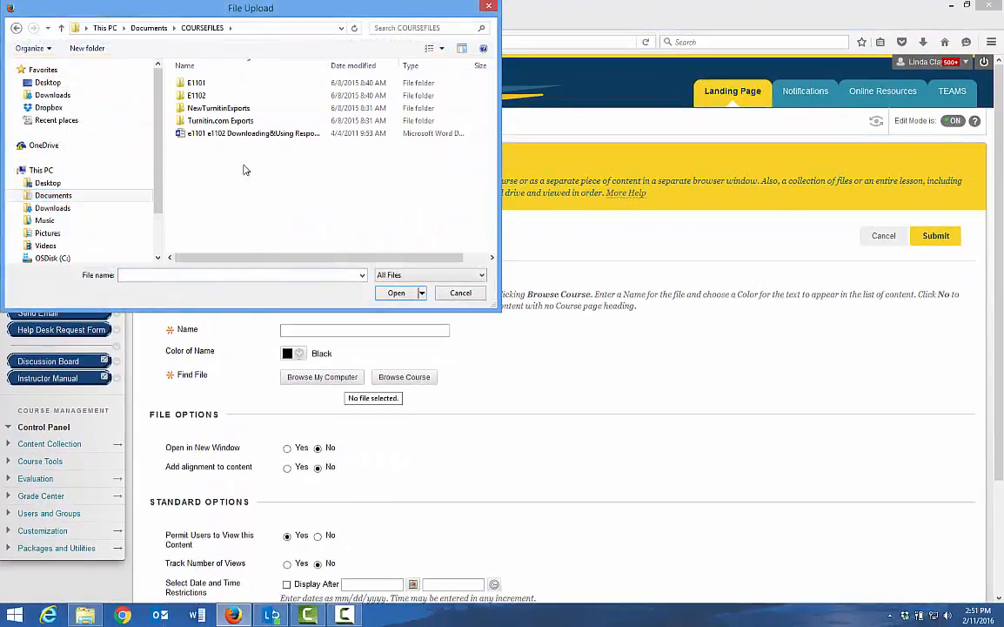
{"action": "double_click", "coordinate": [202, 80]}
{"action": "left_click", "coordinate": [240, 95]}
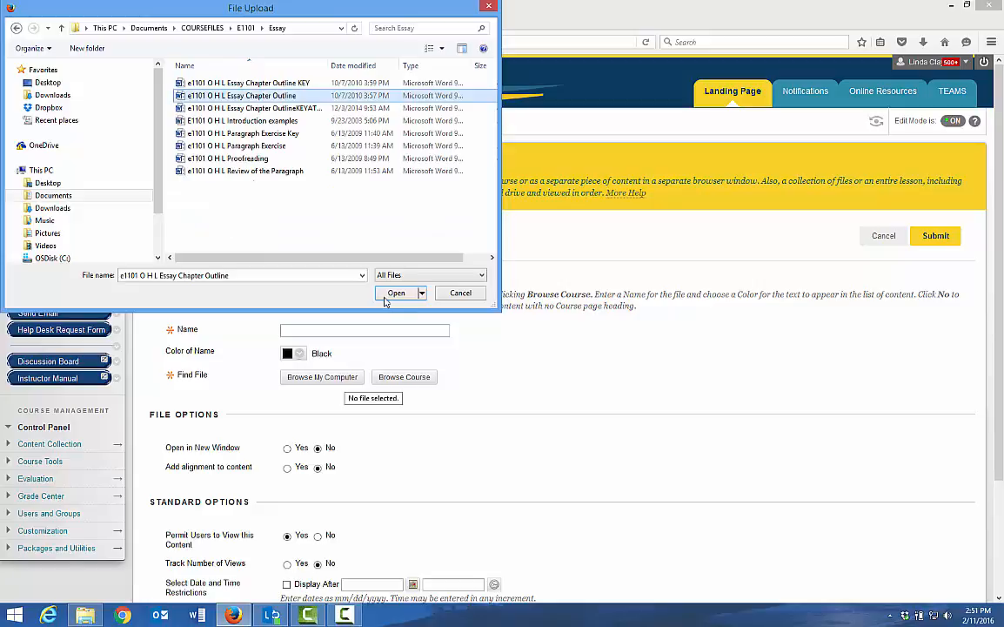
{"action": "left_click", "coordinate": [395, 292]}
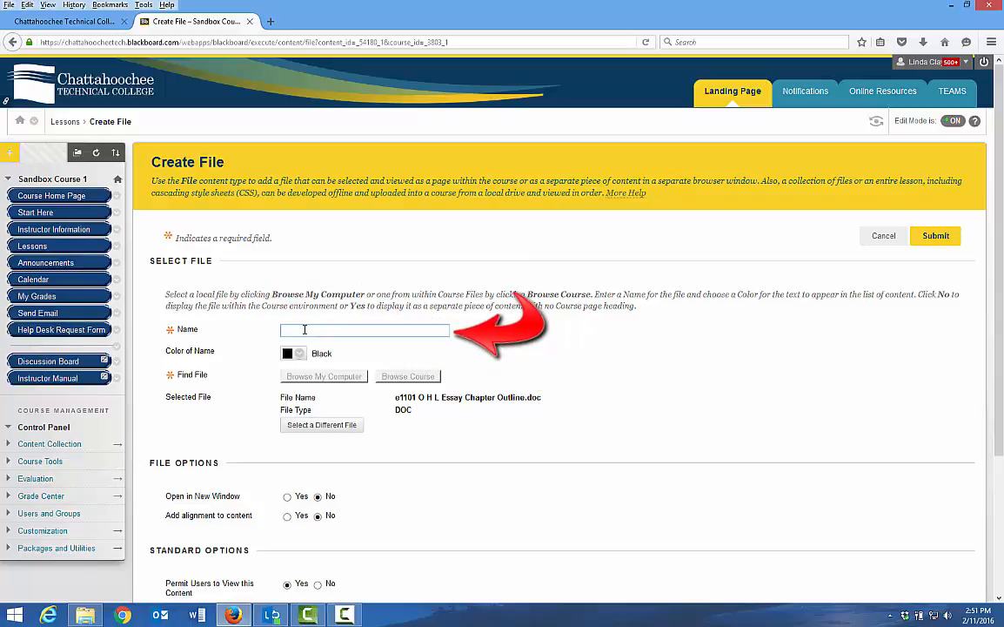
- Name the file item "Unit 1 Outline" and go to its file and standard options
{"action": "left_click", "coordinate": [348, 330]}
{"action": "type", "text": "Unit 1 Outline"}
{"action": "scroll", "coordinate": [825, 472], "scroll_direction": "down", "scroll_amount": 4}
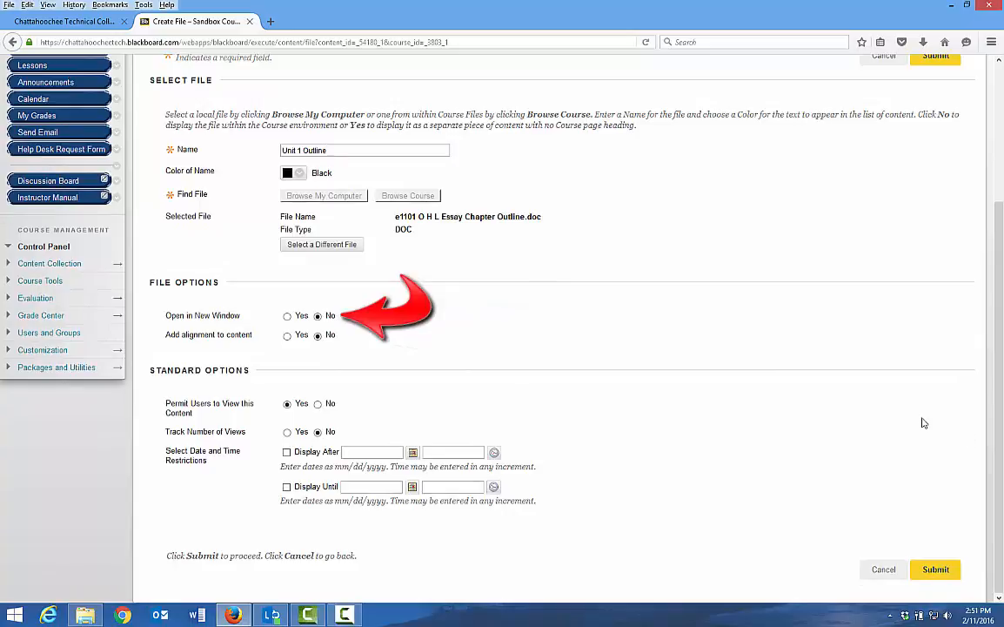
- Set the Unit 1 Outline file to open in a new window and submit the file item
{"action": "left_click", "coordinate": [287, 315]}
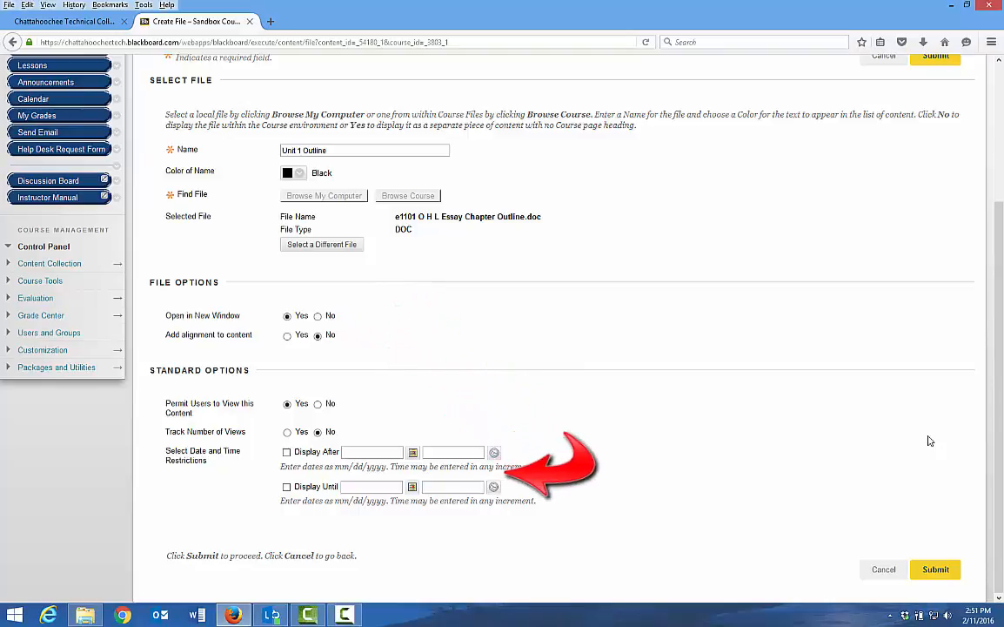
{"action": "left_click", "coordinate": [935, 569]}
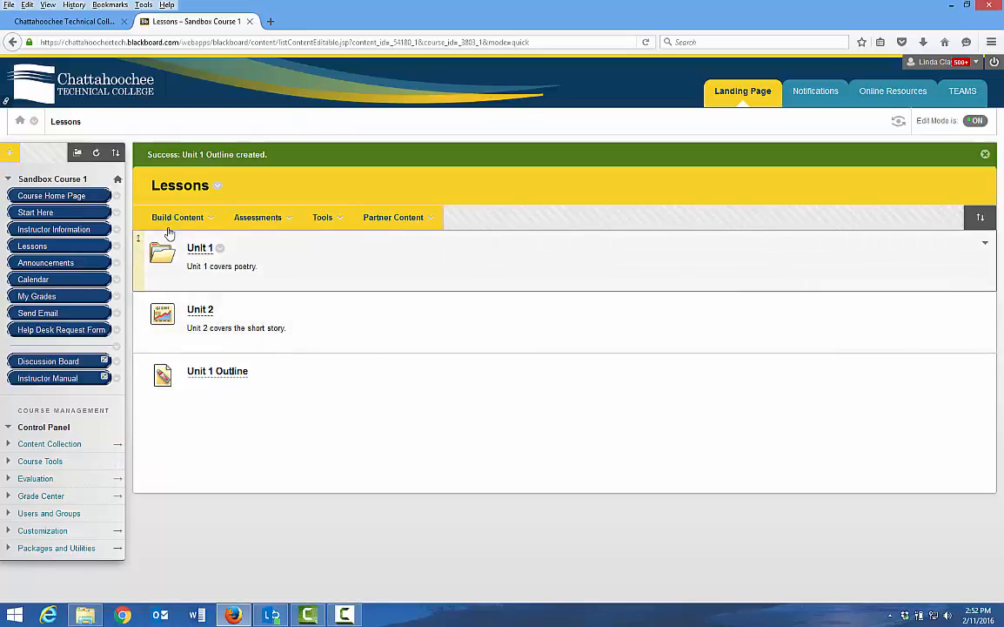
{"action": "left_click", "coordinate": [175, 218]}
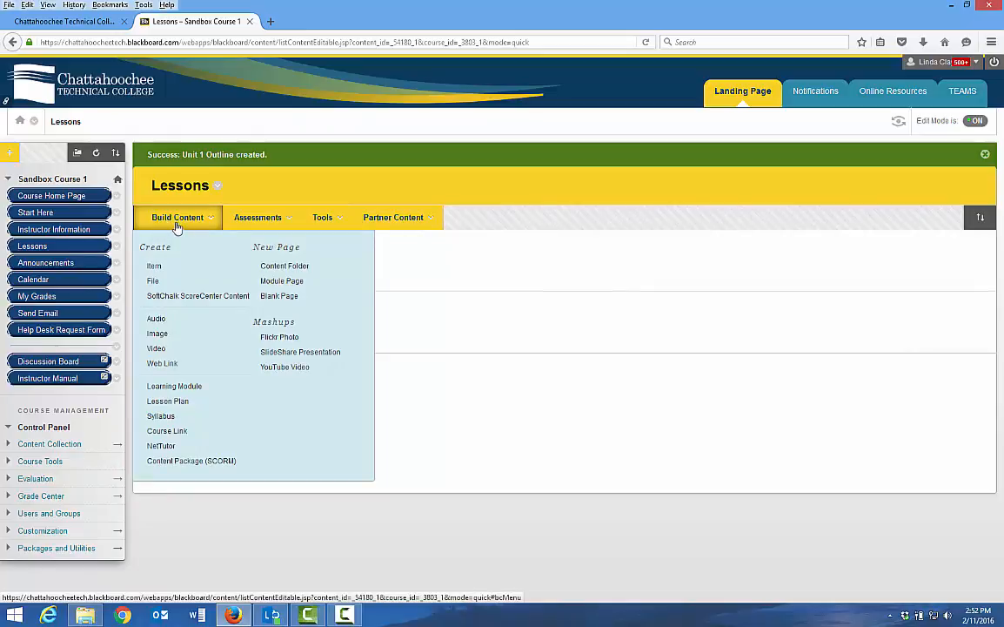
{"action": "left_click", "coordinate": [172, 367]}
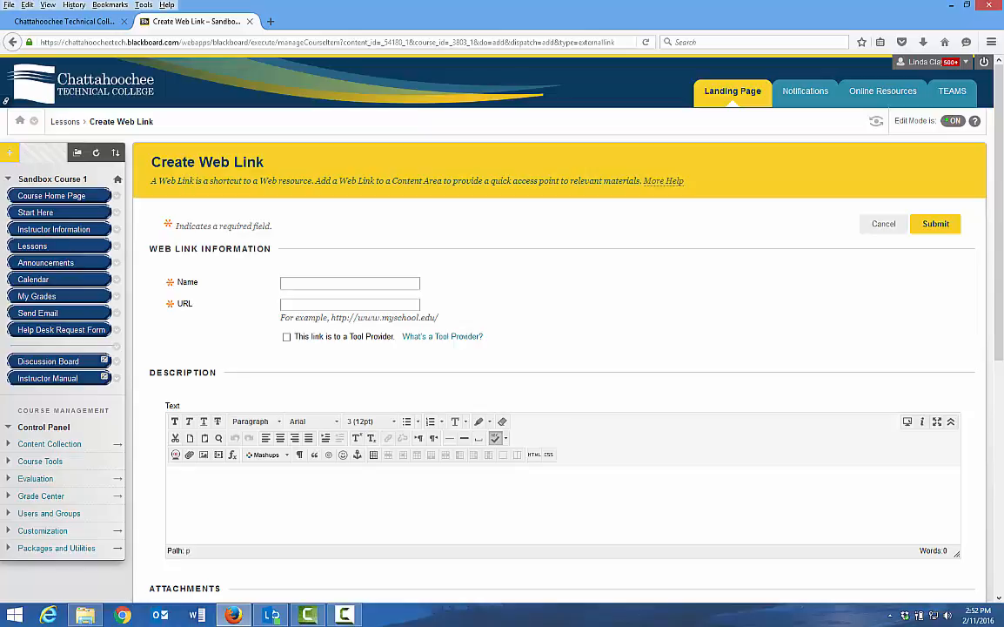
{"action": "type", "text": "Modern Language Association"}
{"action": "left_click", "coordinate": [284, 305]}
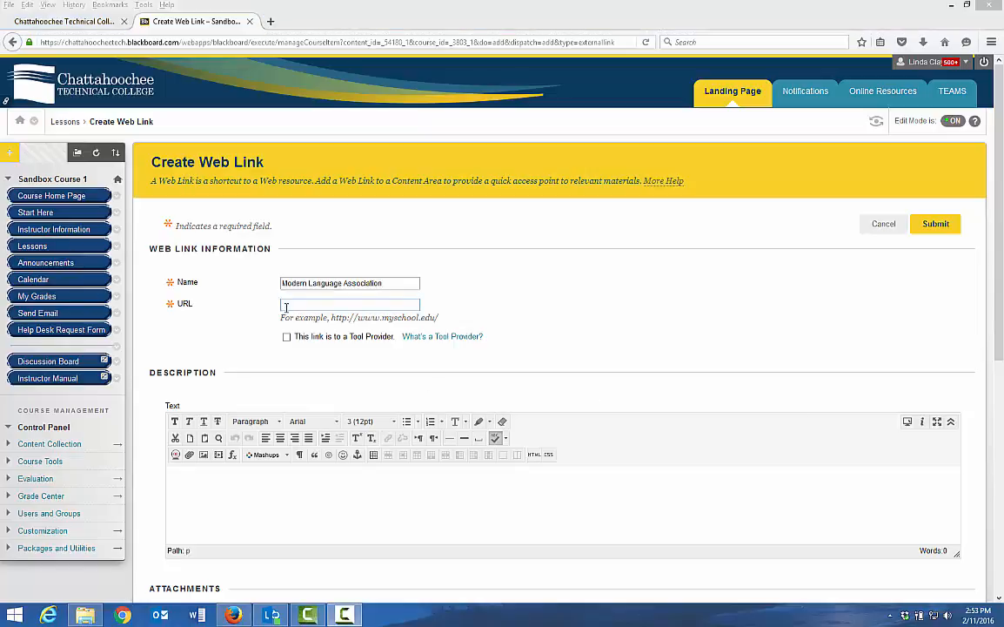
{"action": "right_click", "coordinate": [285, 307]}
{"action": "left_click", "coordinate": [318, 357]}
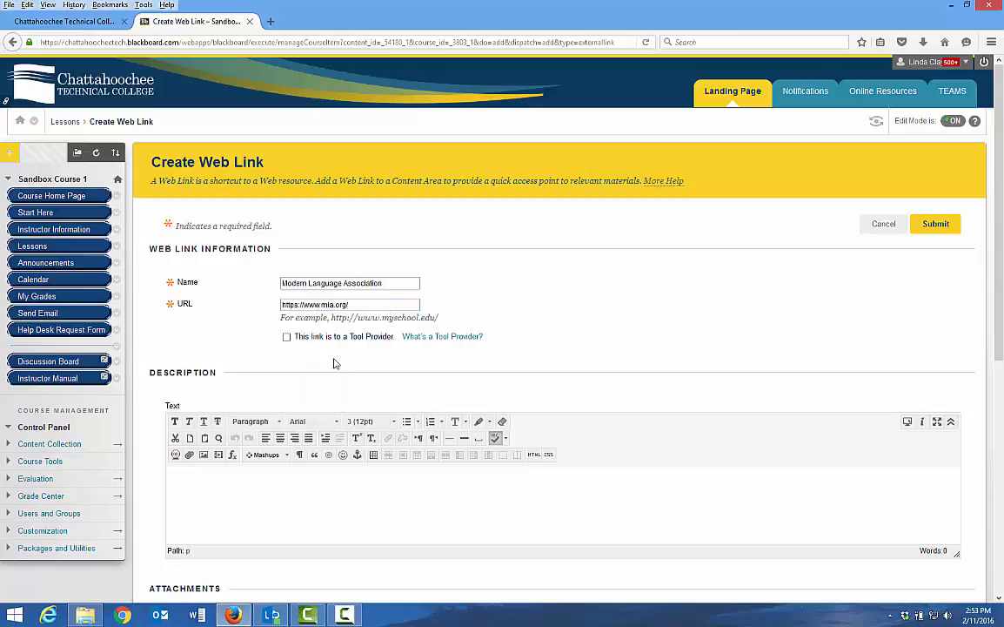
- Submit the web link with its default options, and test it from Lessons by opening and closing the linked site
{"action": "scroll", "coordinate": [648, 398], "scroll_direction": "down", "scroll_amount": 4}
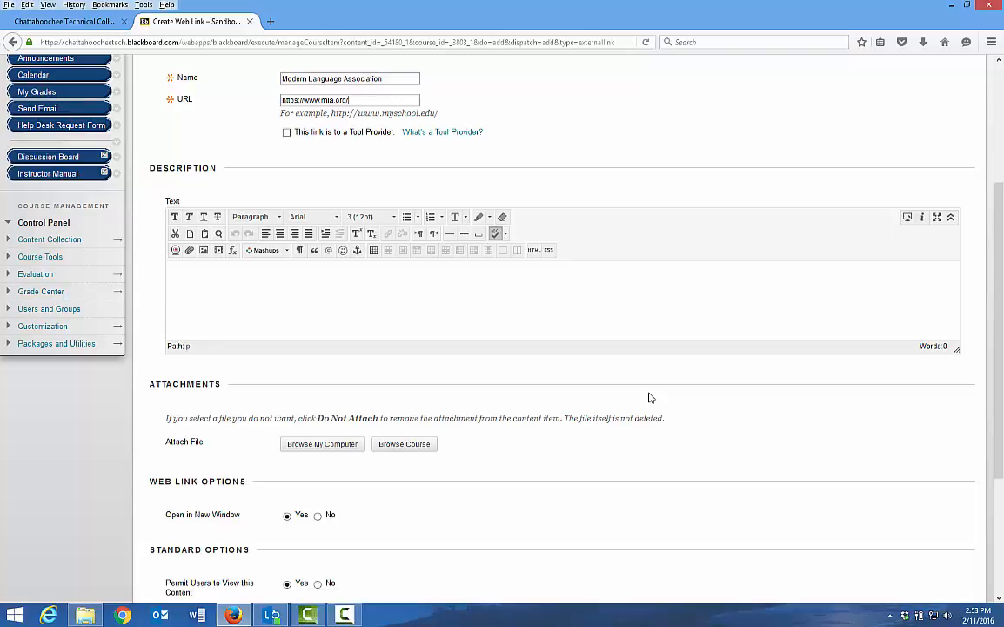
{"action": "scroll", "coordinate": [649, 397], "scroll_direction": "down", "scroll_amount": 1}
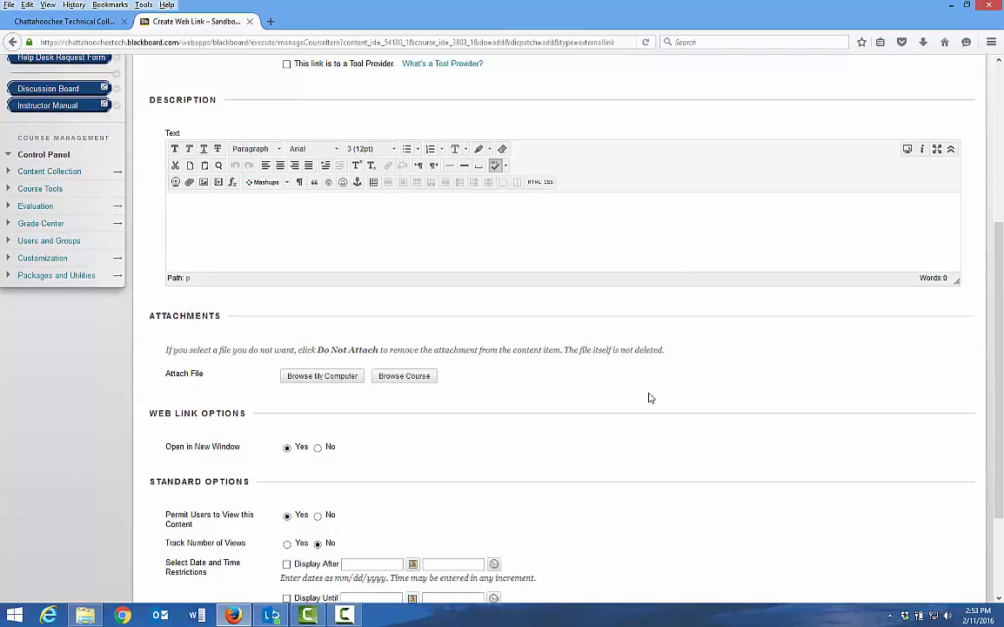
{"action": "scroll", "coordinate": [648, 398], "scroll_direction": "down", "scroll_amount": 2}
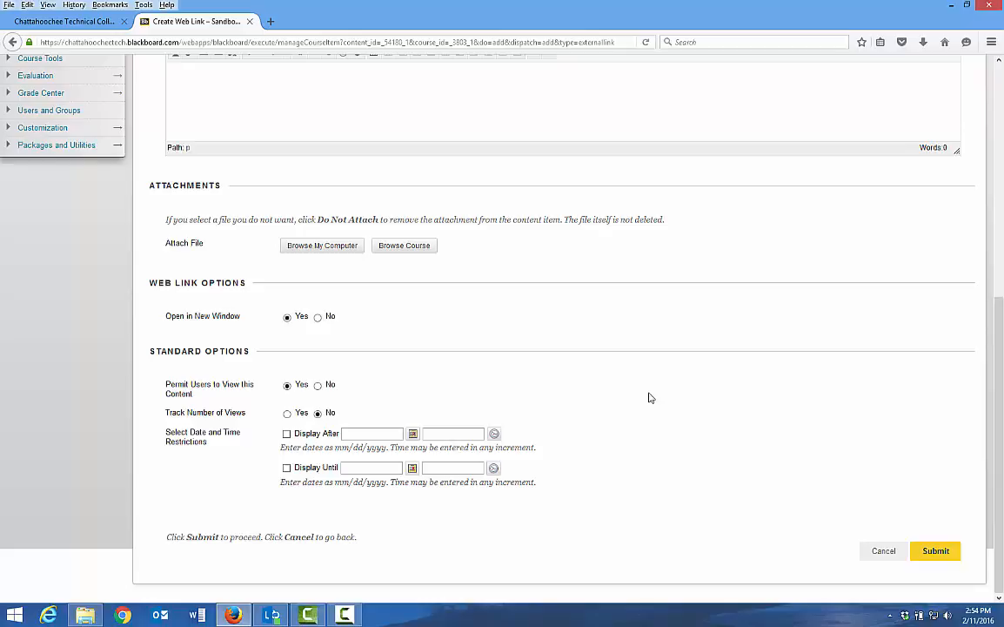
{"action": "left_click", "coordinate": [936, 551]}
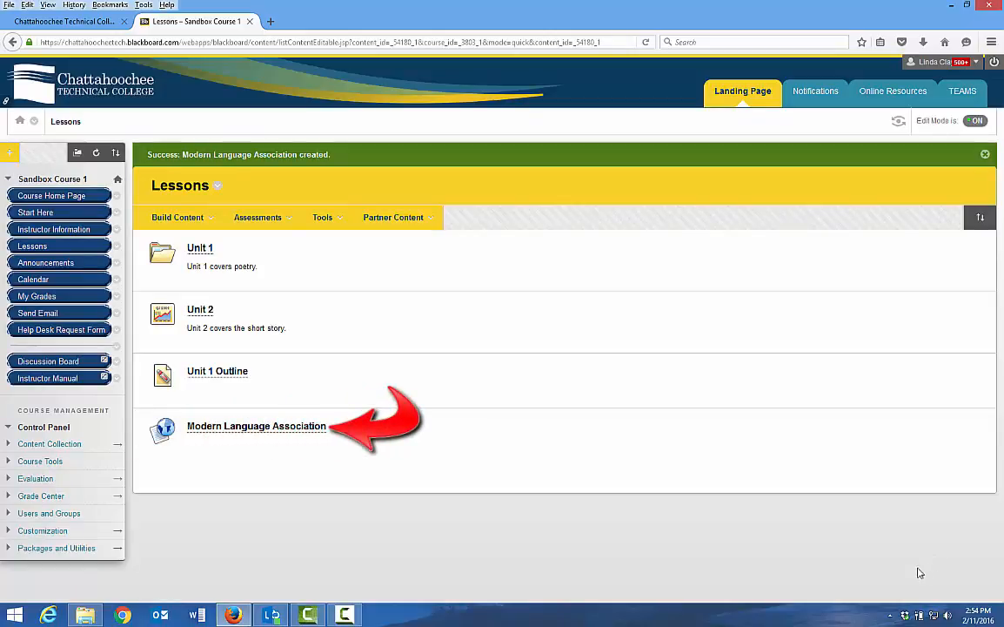
{"action": "left_click", "coordinate": [240, 433]}
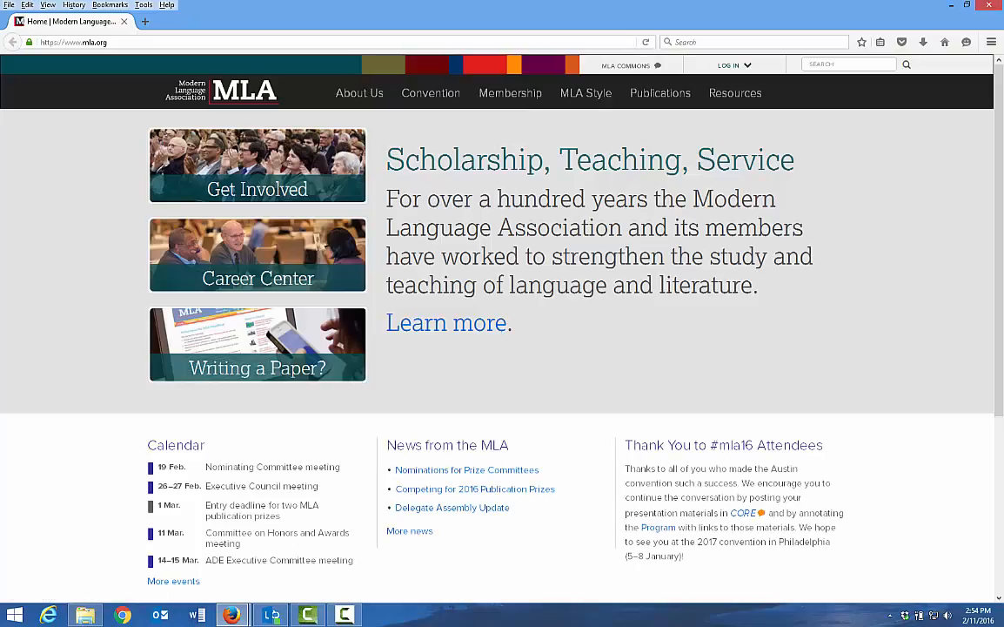
{"action": "left_click", "coordinate": [123, 21]}
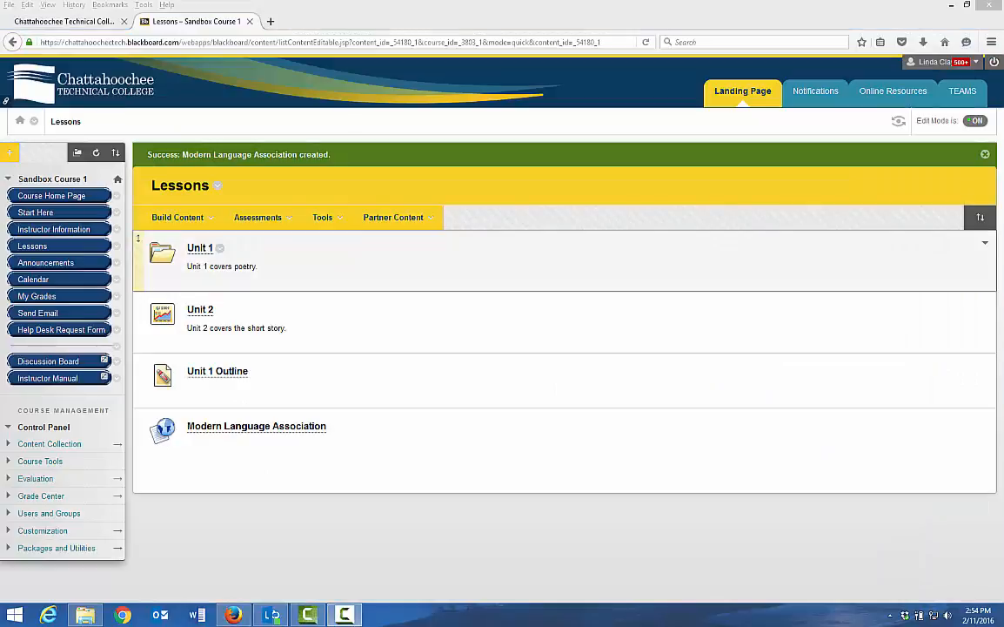
- Add a syllabus to Lessons named "Course Syllabus" from the existing file "e1101 O SyllabusSpring2015" in the computer's 1101 O Course Introduction folder
{"action": "left_click", "coordinate": [168, 218]}
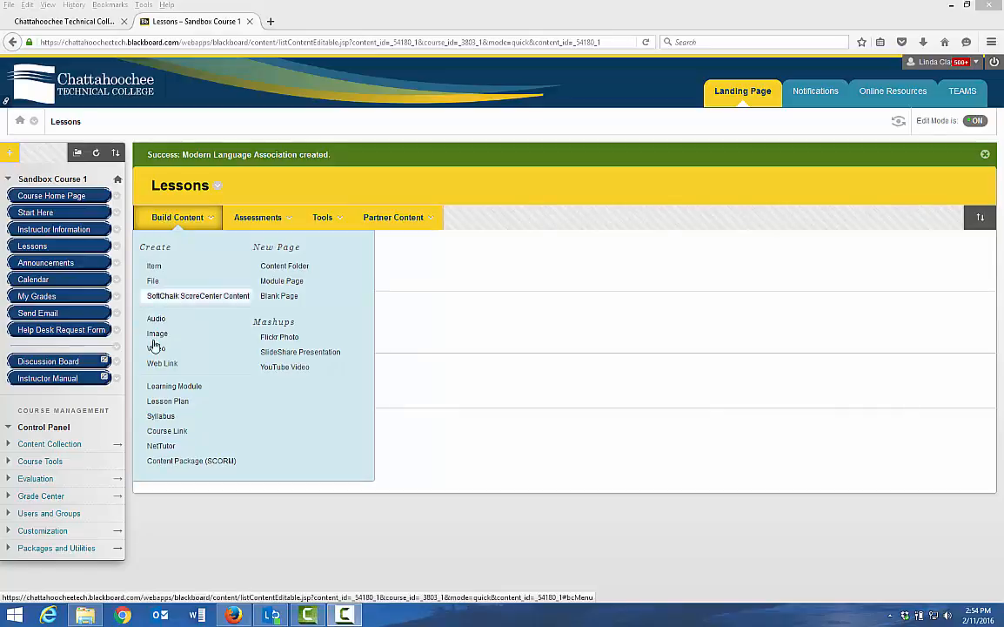
{"action": "left_click", "coordinate": [161, 416]}
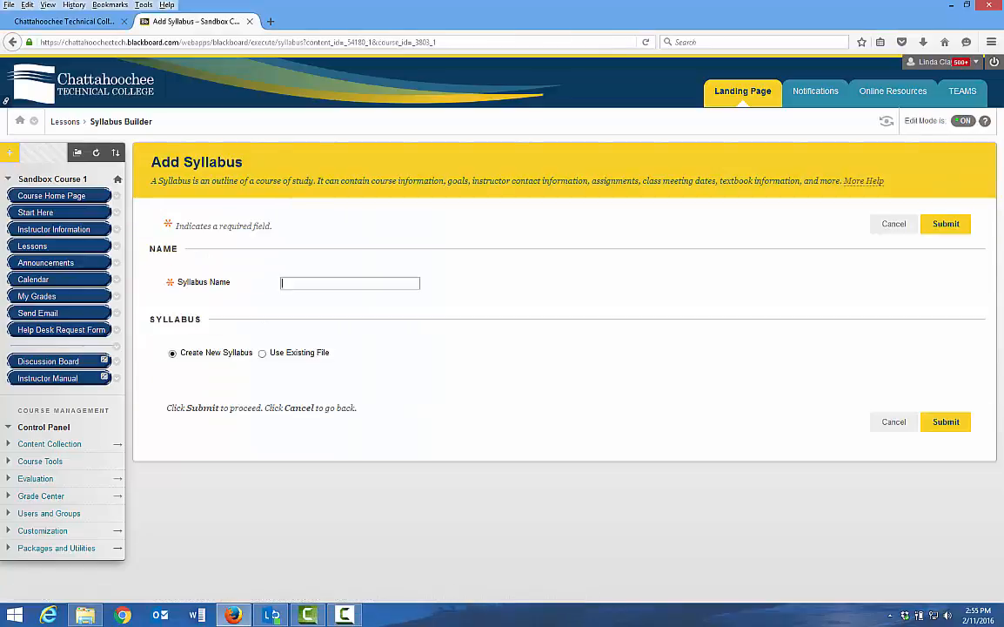
{"action": "type", "text": "Course Syllabus"}
{"action": "left_click", "coordinate": [262, 352]}
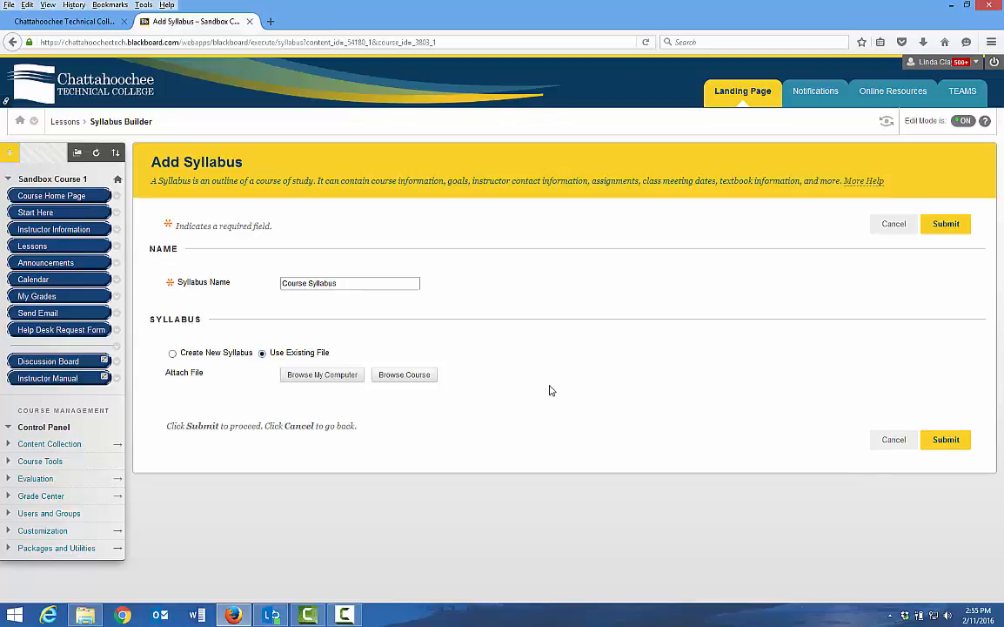
{"action": "left_click", "coordinate": [311, 375]}
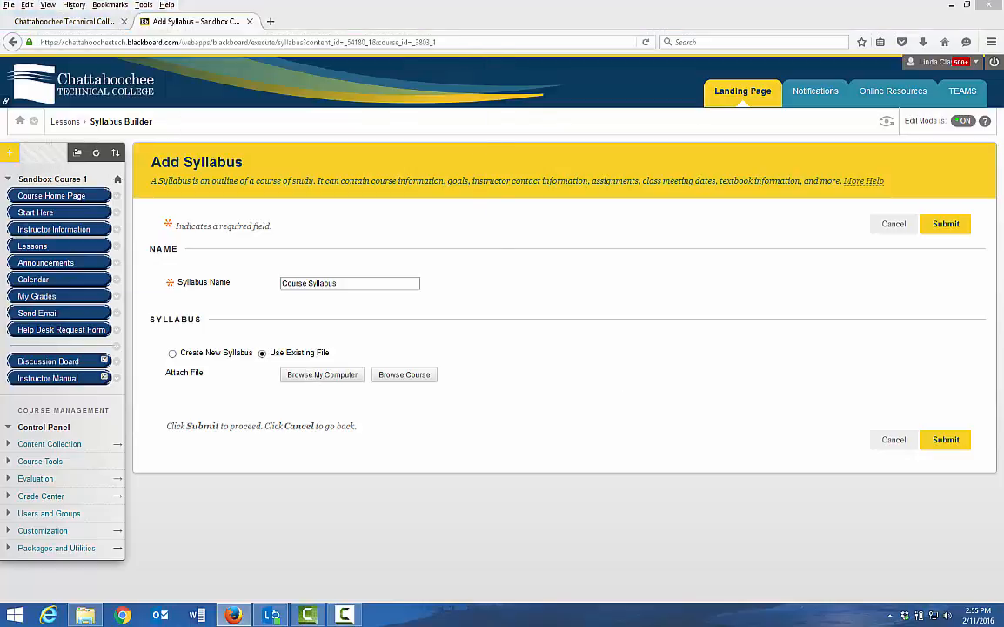
{"action": "left_click", "coordinate": [202, 28]}
{"action": "double_click", "coordinate": [199, 83]}
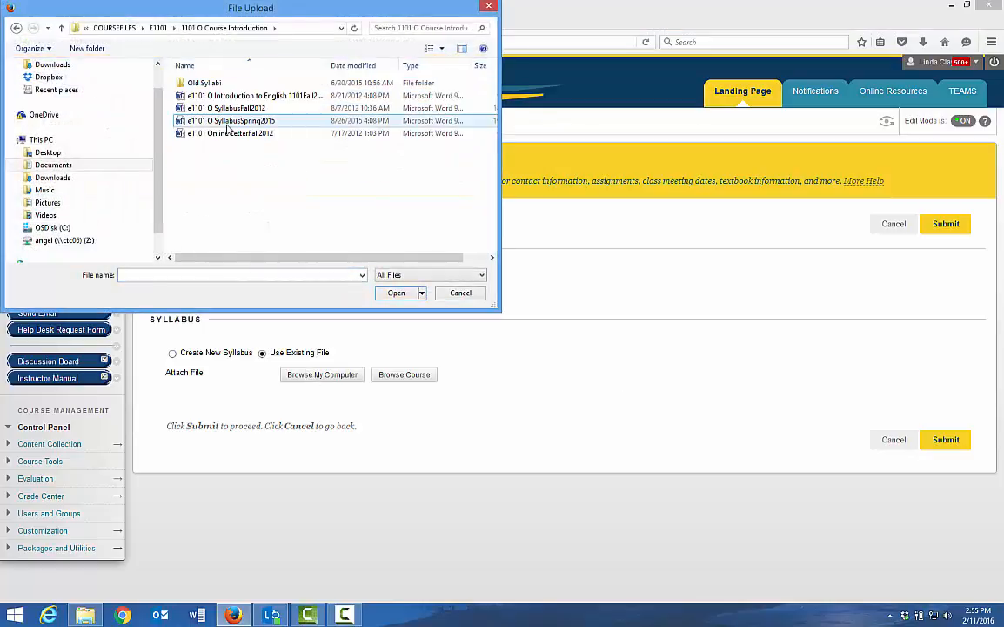
{"action": "double_click", "coordinate": [222, 123]}
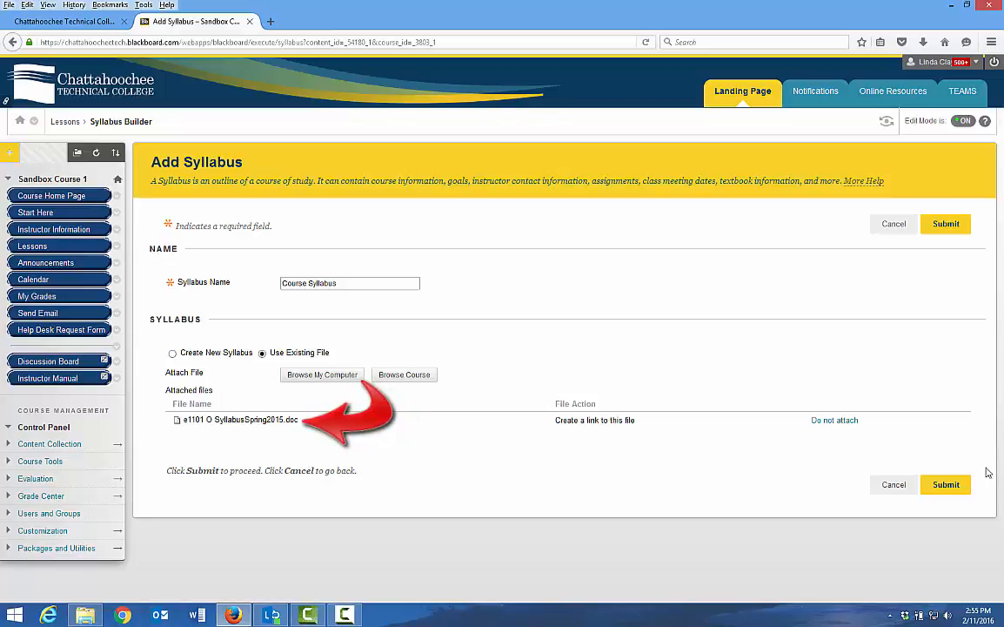
{"action": "left_click", "coordinate": [944, 484]}
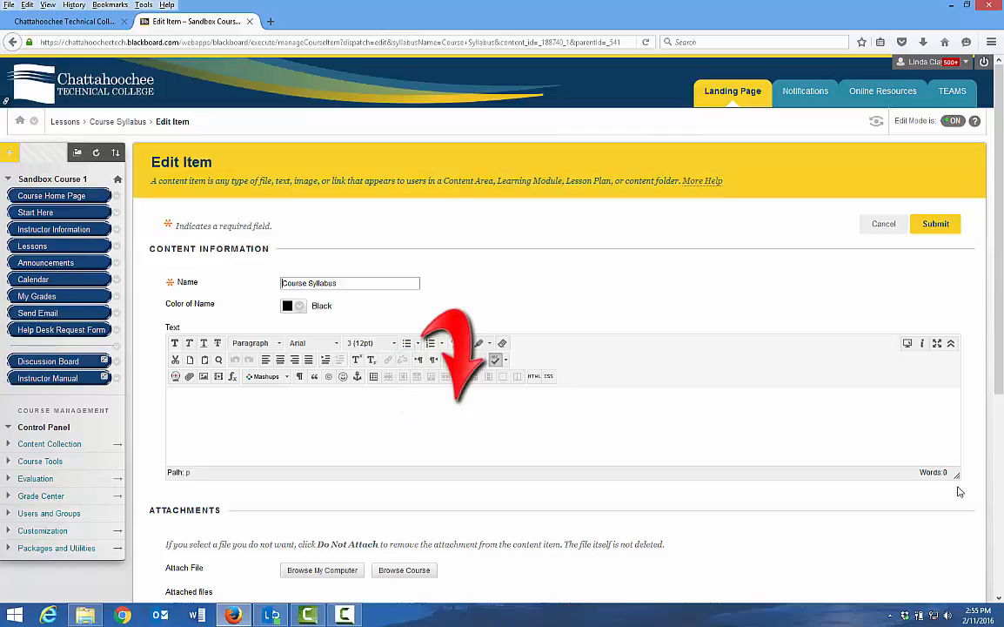
- Give the Course Syllabus item the text "Read this syllabus before proceeding." and submit it with the default standard options
{"action": "left_click", "coordinate": [247, 414]}
{"action": "type", "text": "Read this syllabus before proceeding."}
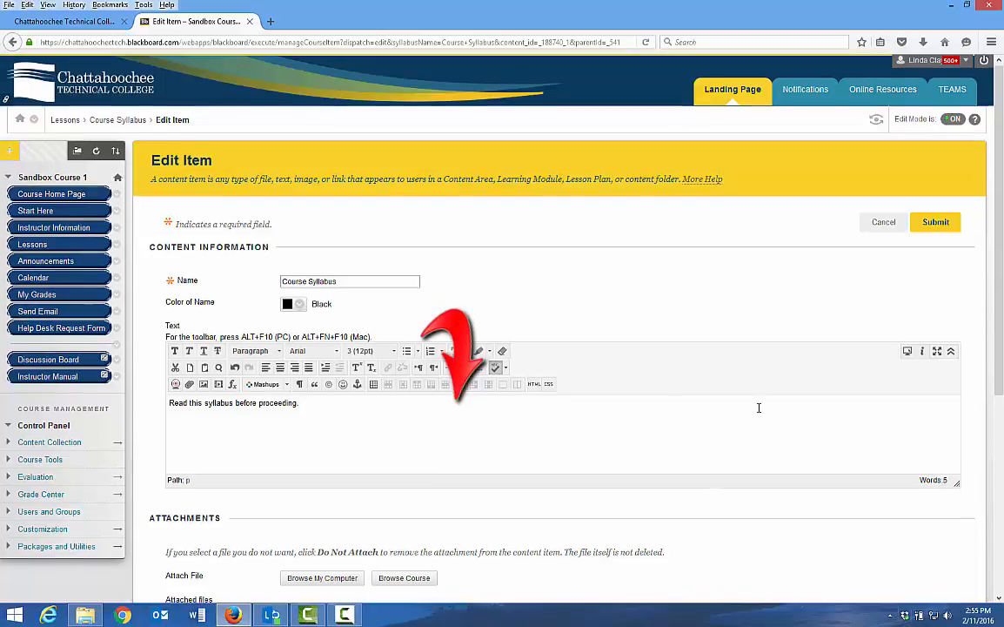
{"action": "scroll", "coordinate": [757, 409], "scroll_direction": "down", "scroll_amount": 5}
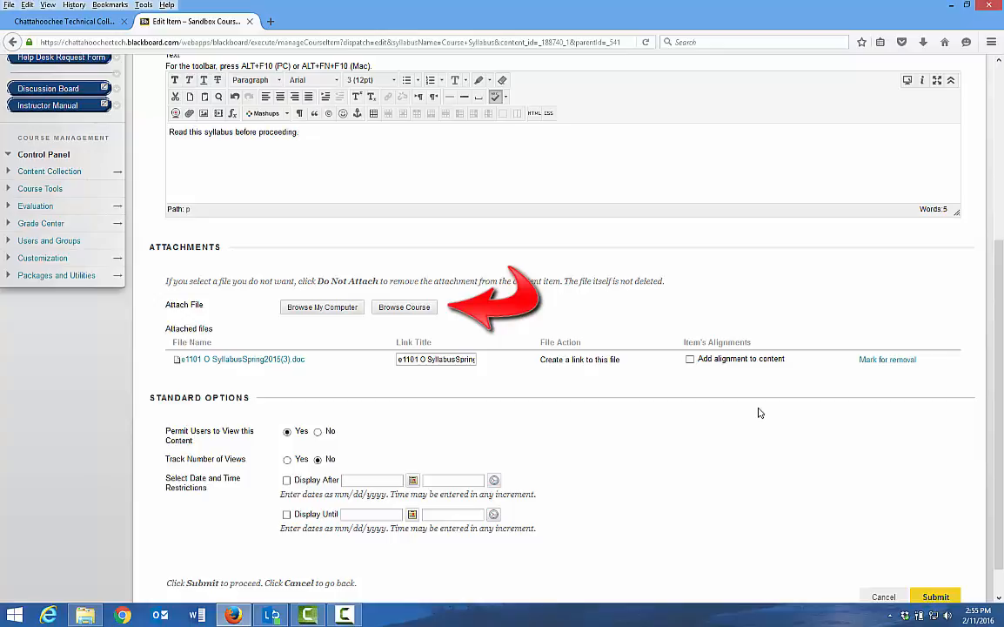
{"action": "scroll", "coordinate": [758, 413], "scroll_direction": "down", "scroll_amount": 1}
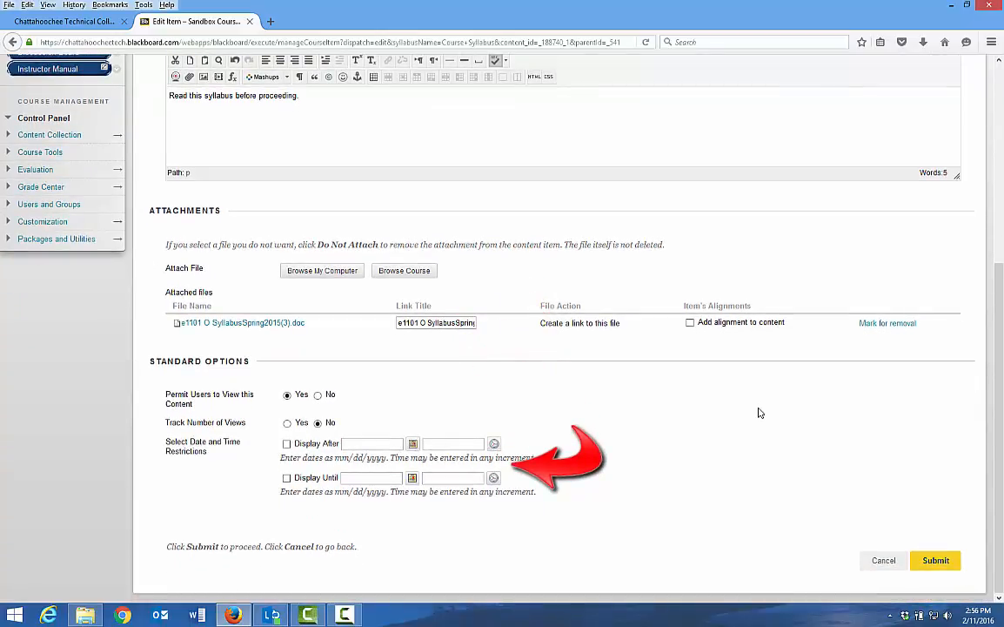
{"action": "left_click", "coordinate": [939, 563]}
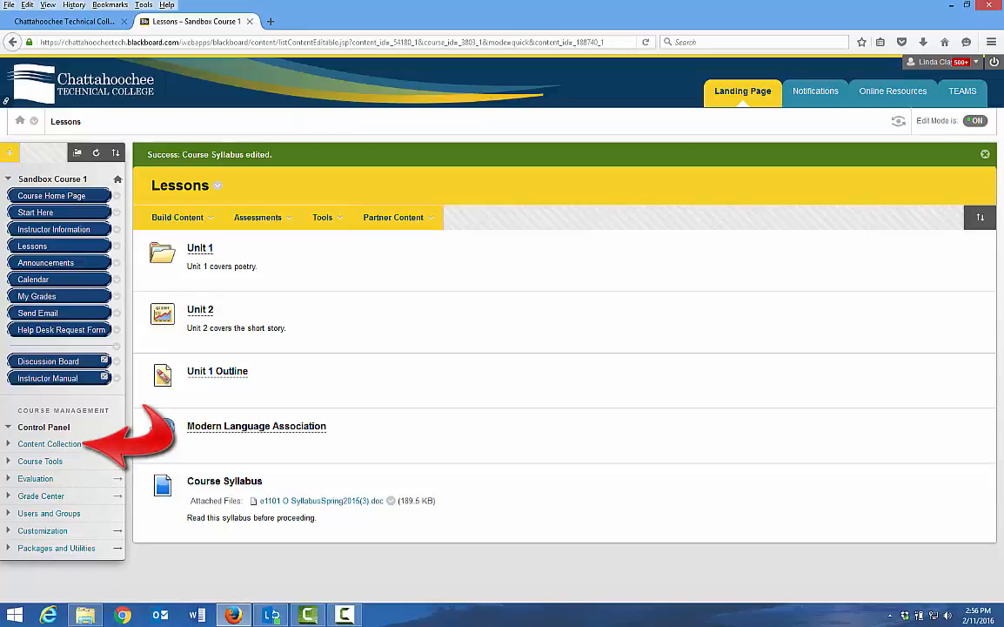
- Create an item in Lessons named "Unit 1 Instructions" with the text "Following are the instructions for completing this unit;" and submit it
{"action": "left_click", "coordinate": [178, 218]}
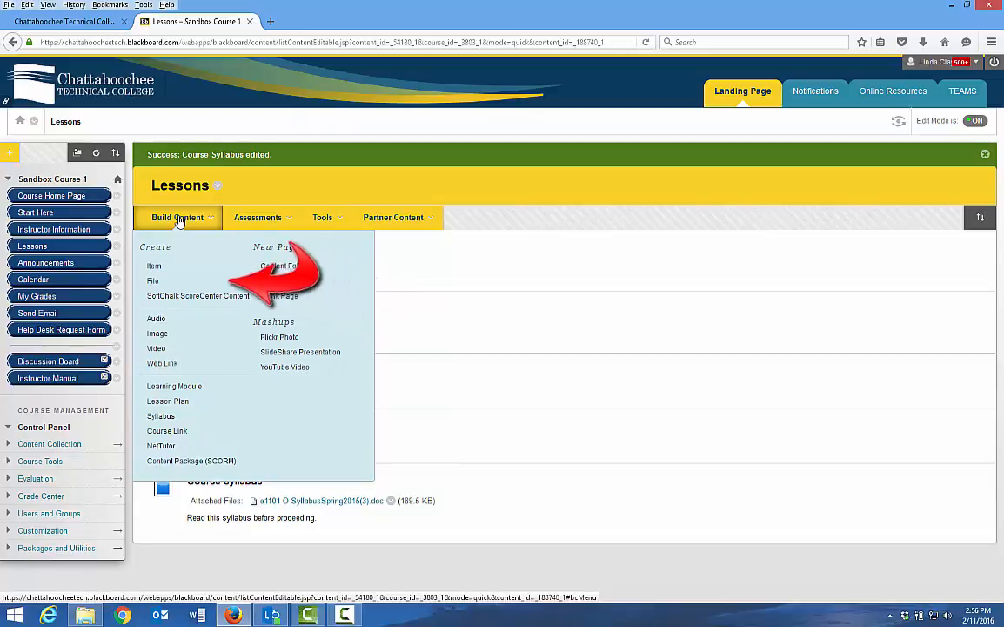
{"action": "left_click", "coordinate": [164, 270]}
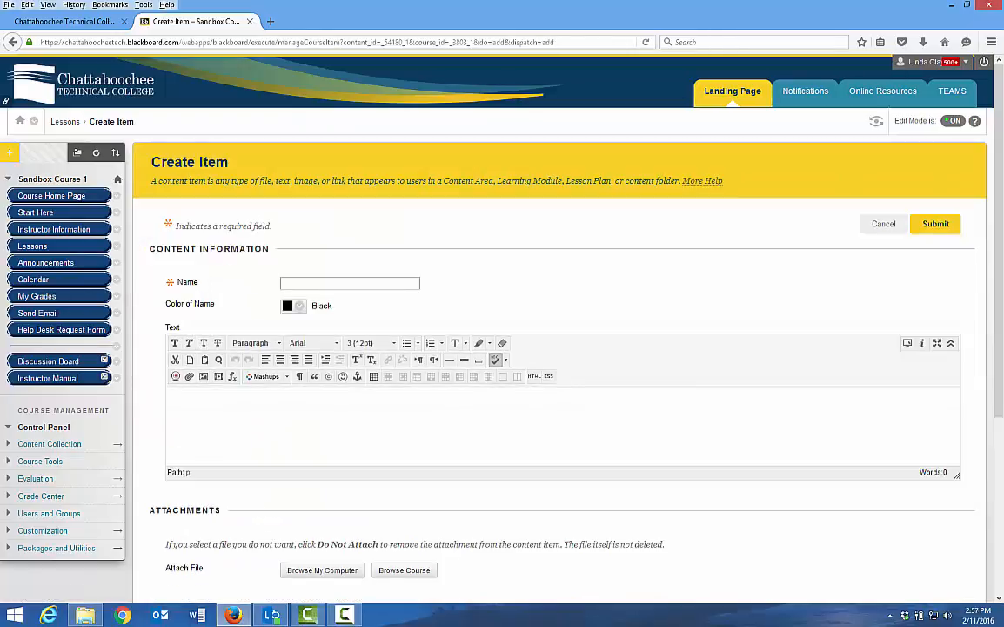
{"action": "type", "text": "Unit 1 Instructions"}
{"action": "left_click", "coordinate": [180, 408]}
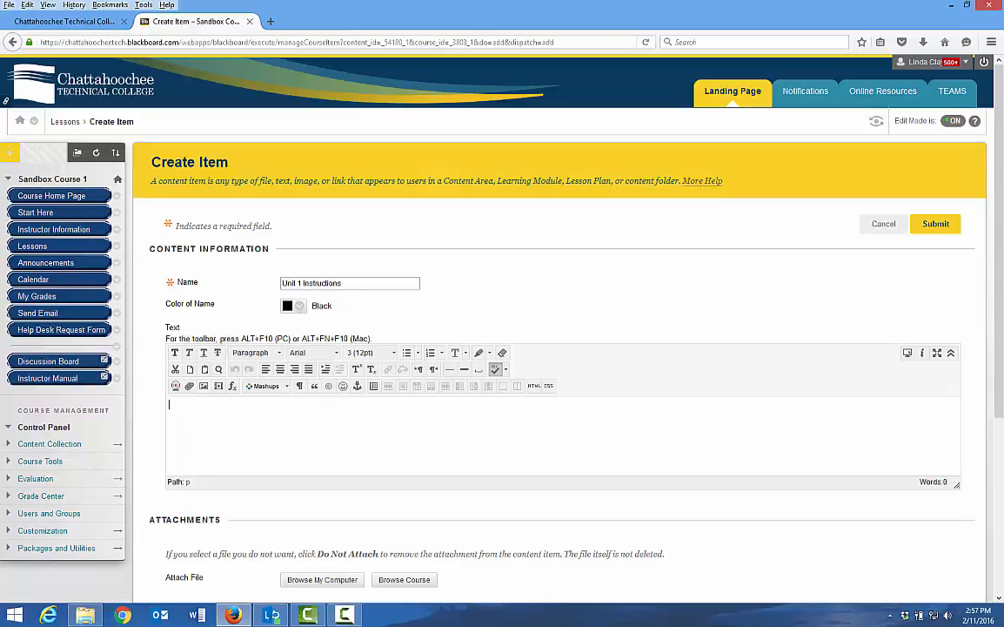
{"action": "type", "text": "Following are the instructions for completing this unit:"}
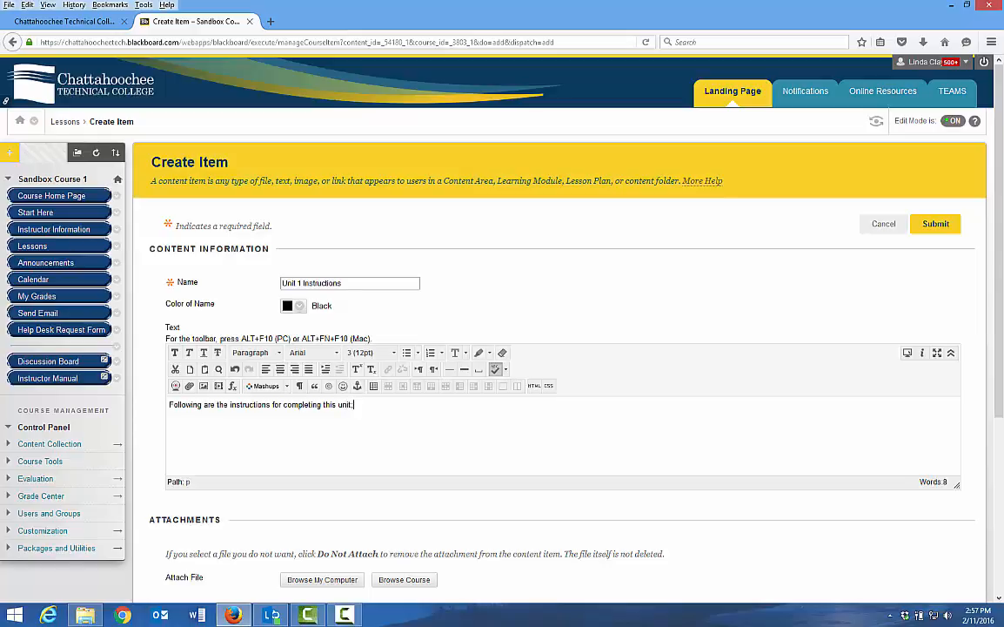
{"action": "scroll", "coordinate": [653, 443], "scroll_direction": "down", "scroll_amount": 5}
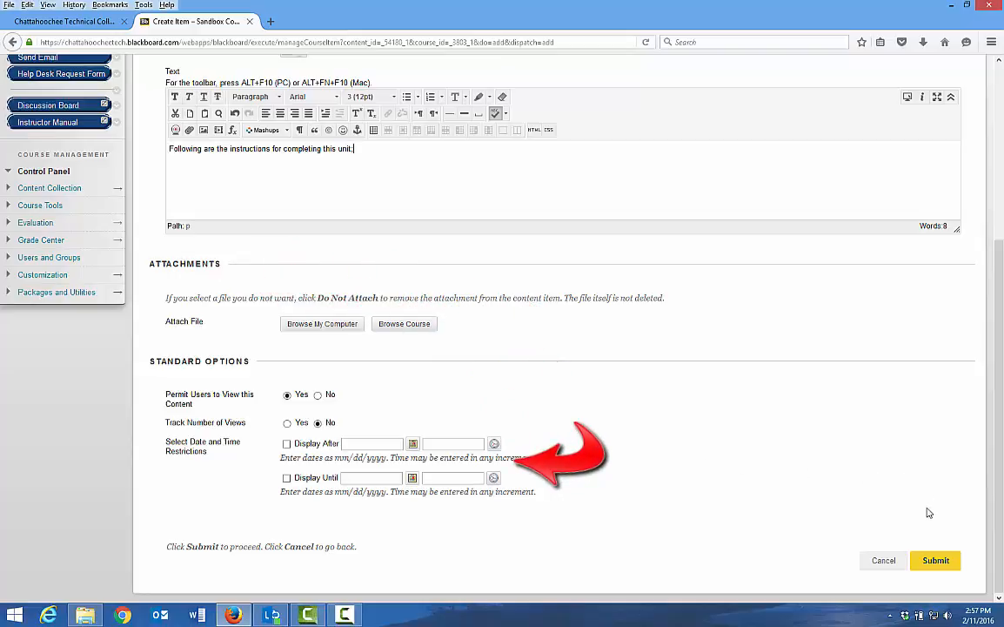
{"action": "left_click", "coordinate": [932, 560]}
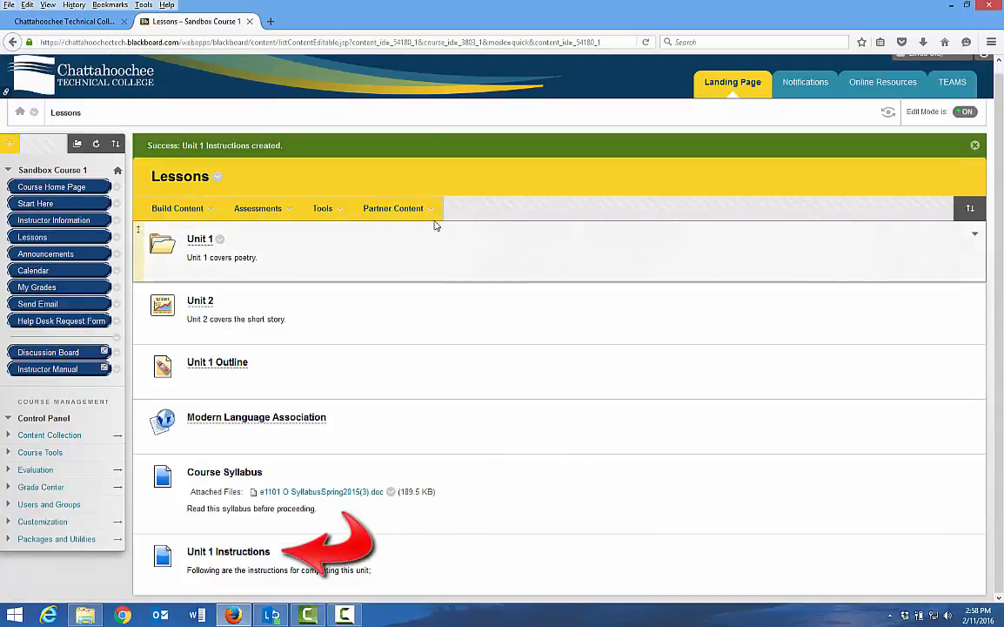
- Start a blank page in Lessons and name it "Unit 2 Instructions"
{"action": "left_click", "coordinate": [166, 209]}
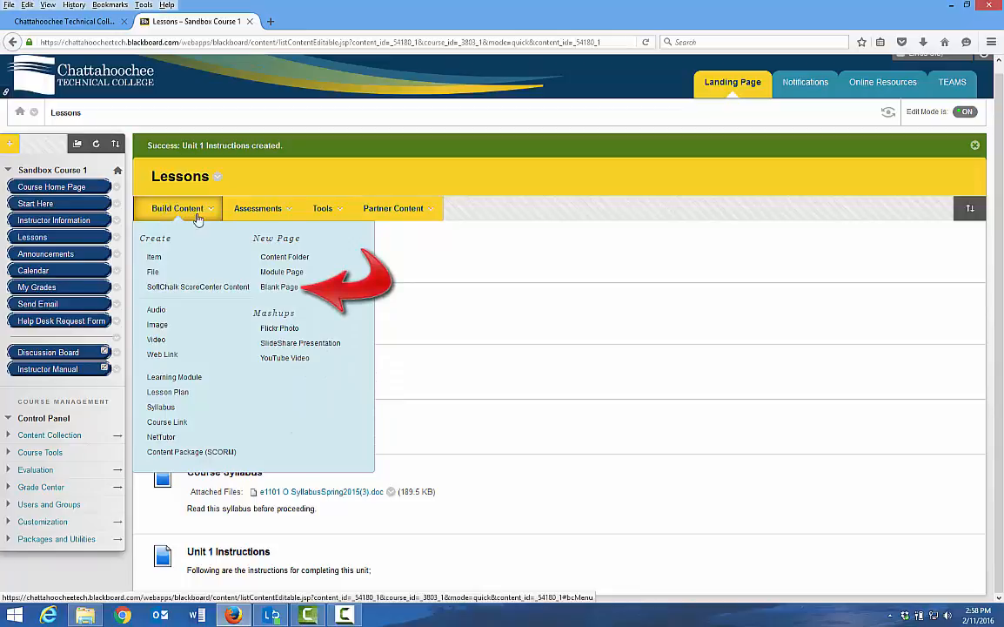
{"action": "left_click", "coordinate": [294, 287]}
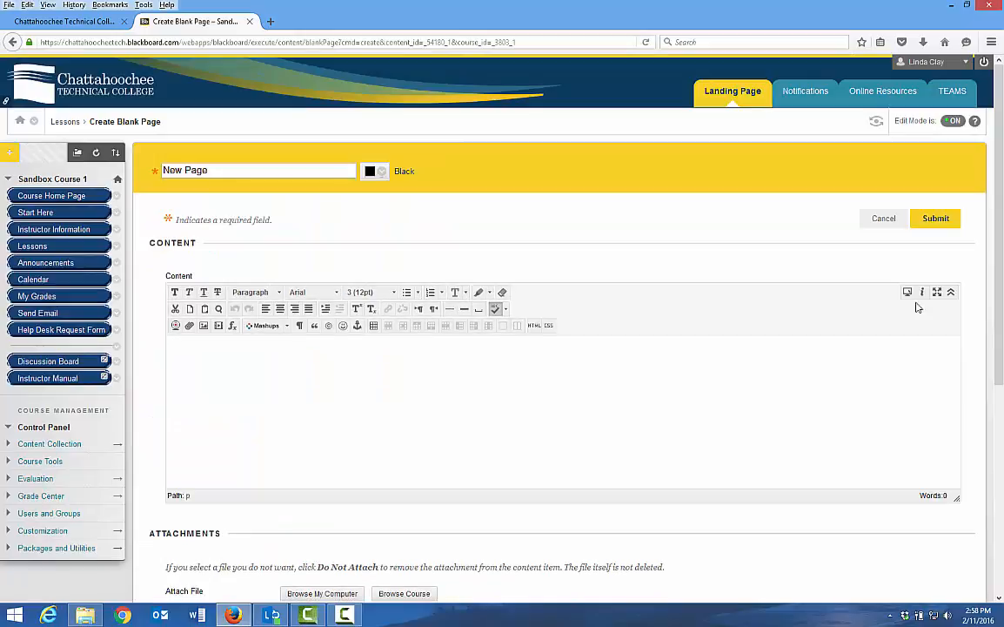
{"action": "left_click", "coordinate": [218, 174]}
{"action": "key", "text": "BackSpace"}
{"action": "key", "text": "BackSpace"}
{"action": "key", "text": "BackSpace"}
{"action": "key", "text": "BackSpace"}
{"action": "key", "text": "BackSpace"}
{"action": "key", "text": "BackSpace"}
{"action": "key", "text": "BackSpace"}
{"action": "key", "text": "BackSpace"}
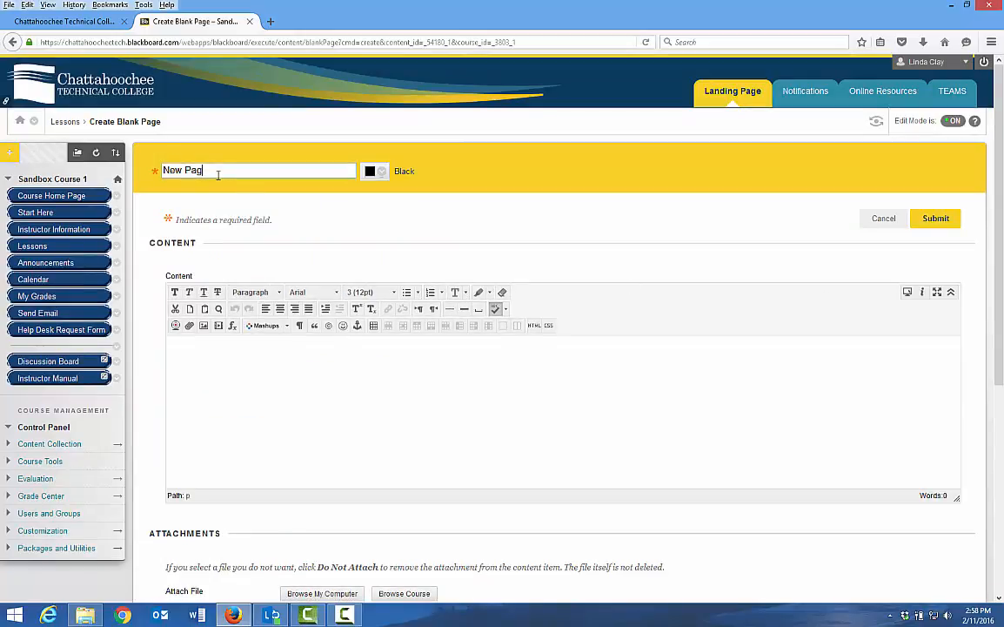
{"action": "type", "text": "Unit 2 Instructions"}
- Enter "Following are instructions for Unit 2:" as the blank page's content and go to its attachments and options
{"action": "left_click", "coordinate": [310, 389]}
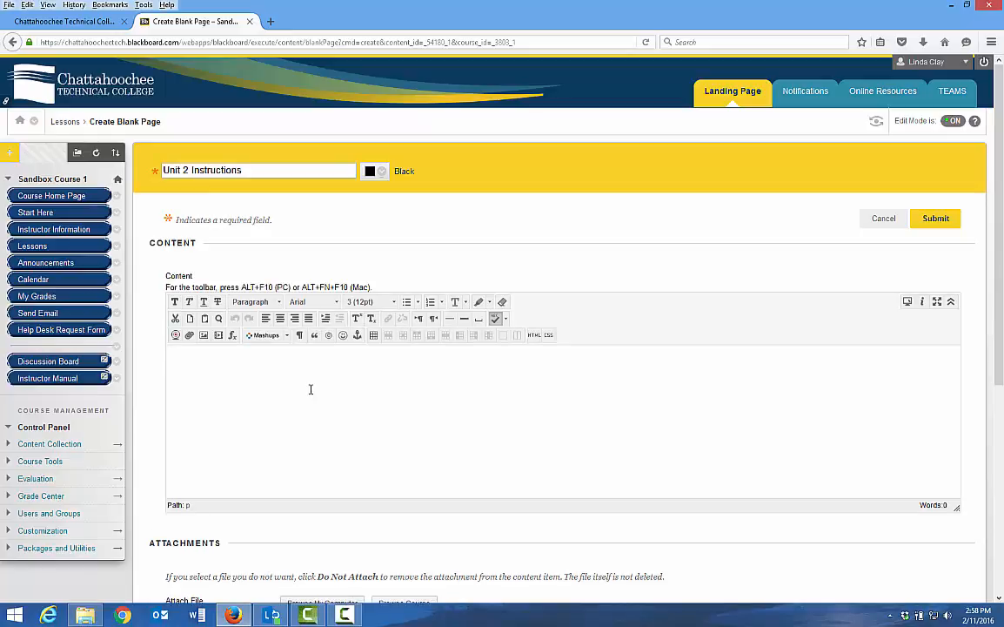
{"action": "type", "text": "Following are instructions for Unit 2:"}
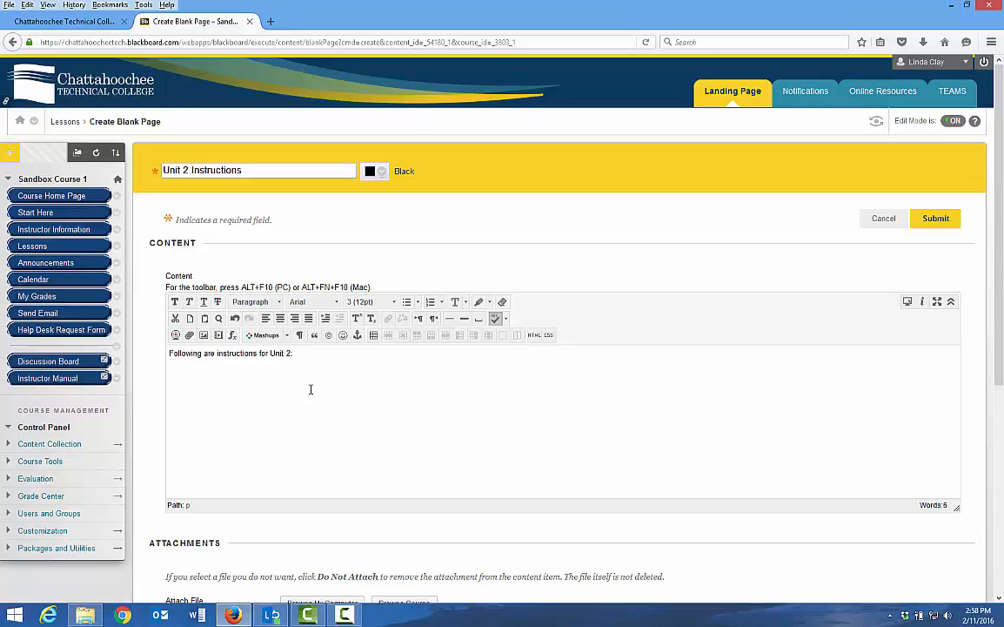
{"action": "scroll", "coordinate": [448, 442], "scroll_direction": "down", "scroll_amount": 4}
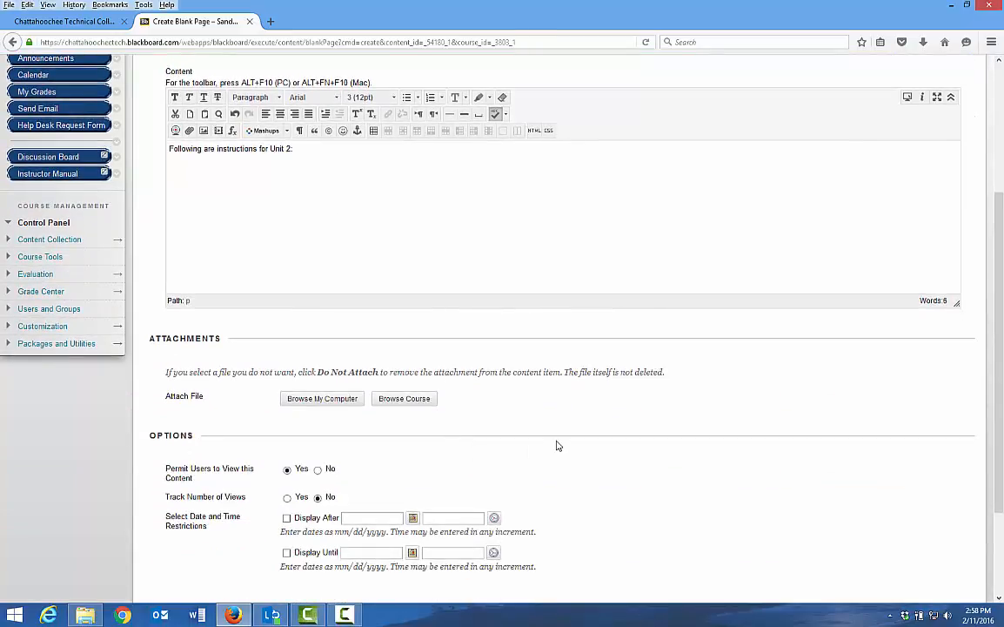
- Submit the Unit 2 Instructions blank page with its default options and check it in the Lessons list
{"action": "scroll", "coordinate": [558, 445], "scroll_direction": "down", "scroll_amount": 3}
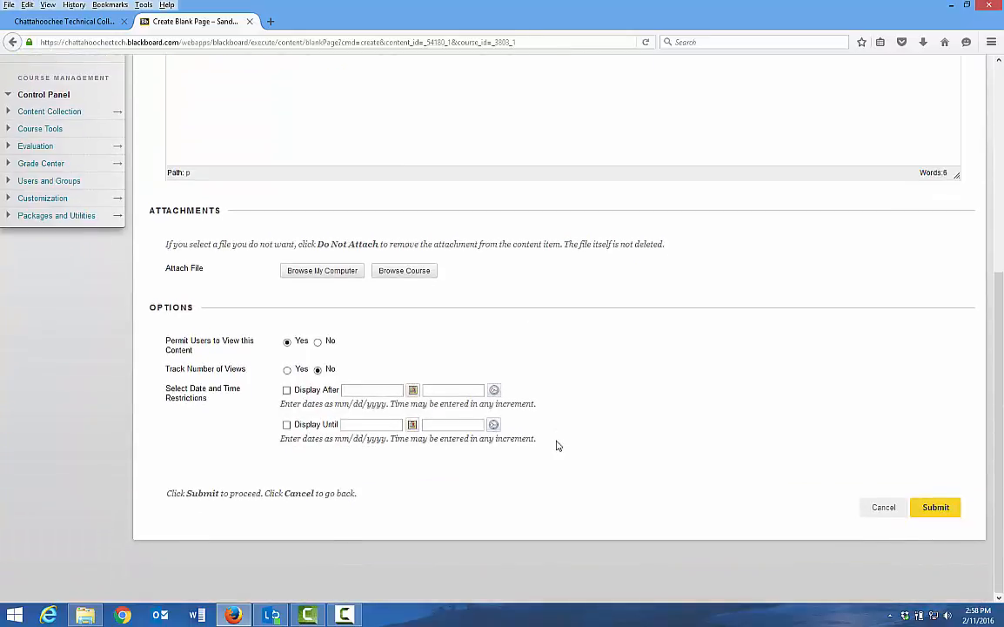
{"action": "left_click", "coordinate": [935, 507]}
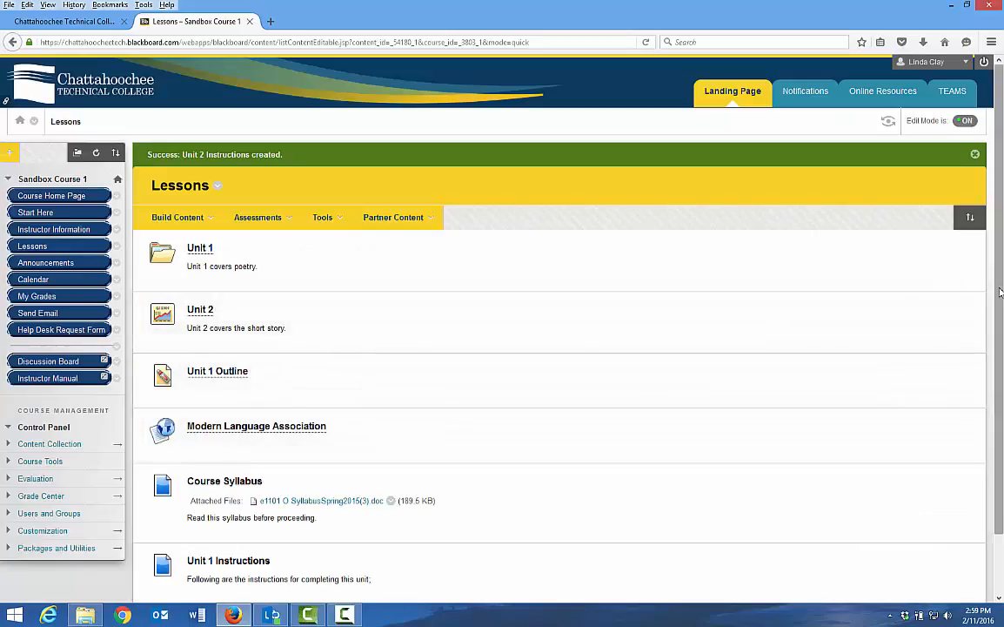
{"action": "scroll", "coordinate": [977, 320], "scroll_direction": "down", "scroll_amount": 2}
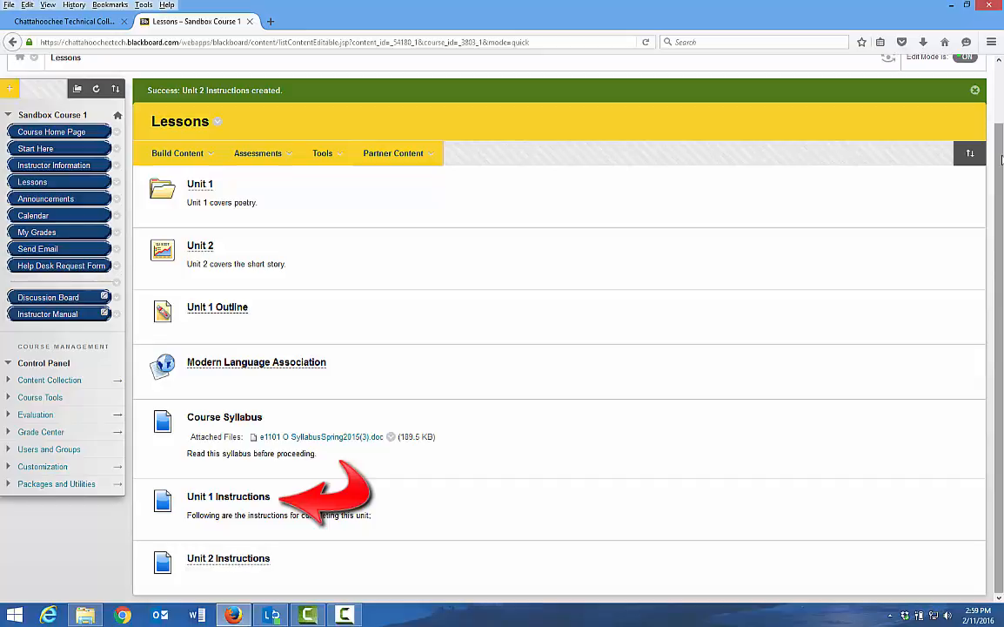
{"action": "scroll", "coordinate": [1001, 159], "scroll_direction": "up", "scroll_amount": 2}
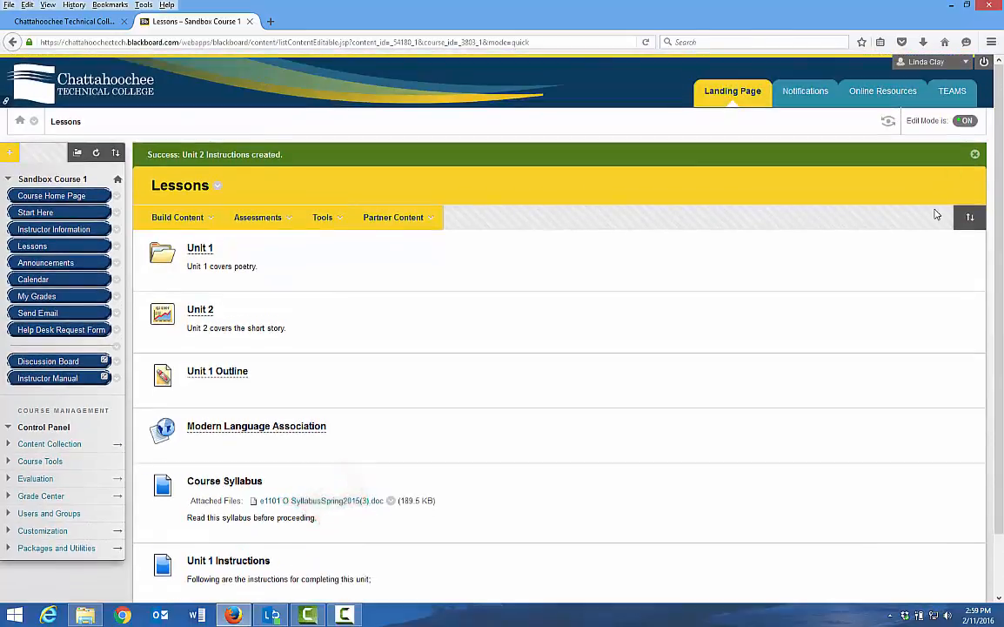
- Enter student preview and view the Unit 2 Instructions page from Lessons, returning to the Lessons list
{"action": "left_click", "coordinate": [888, 121]}
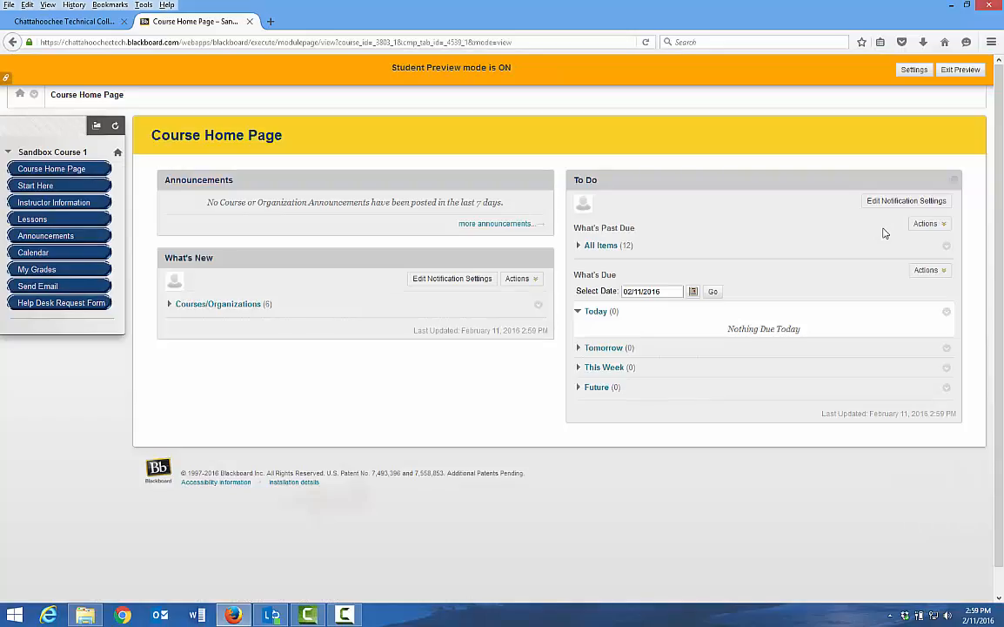
{"action": "left_click", "coordinate": [38, 221]}
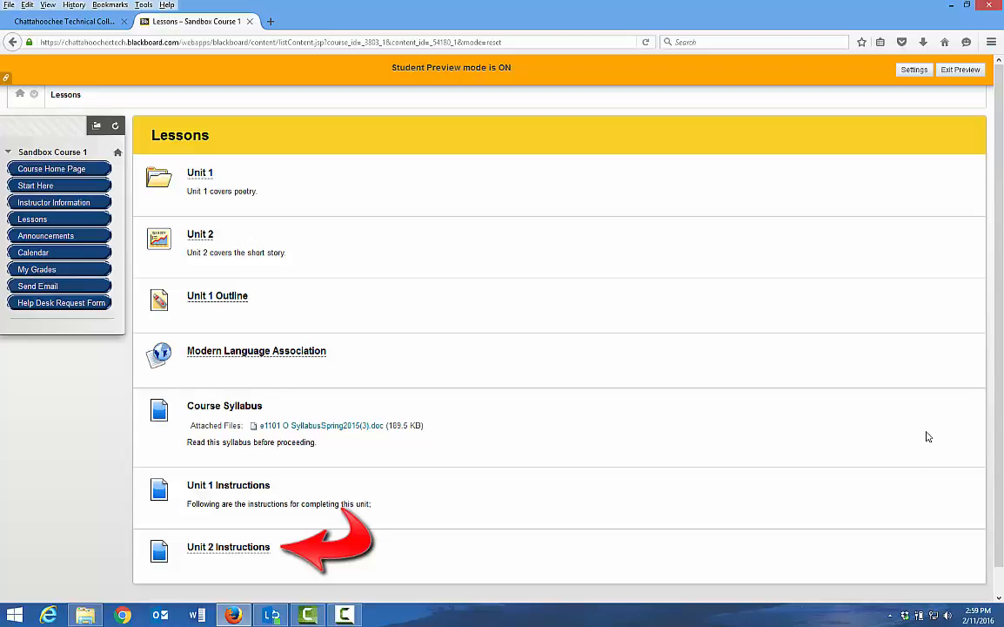
{"action": "left_click", "coordinate": [231, 548]}
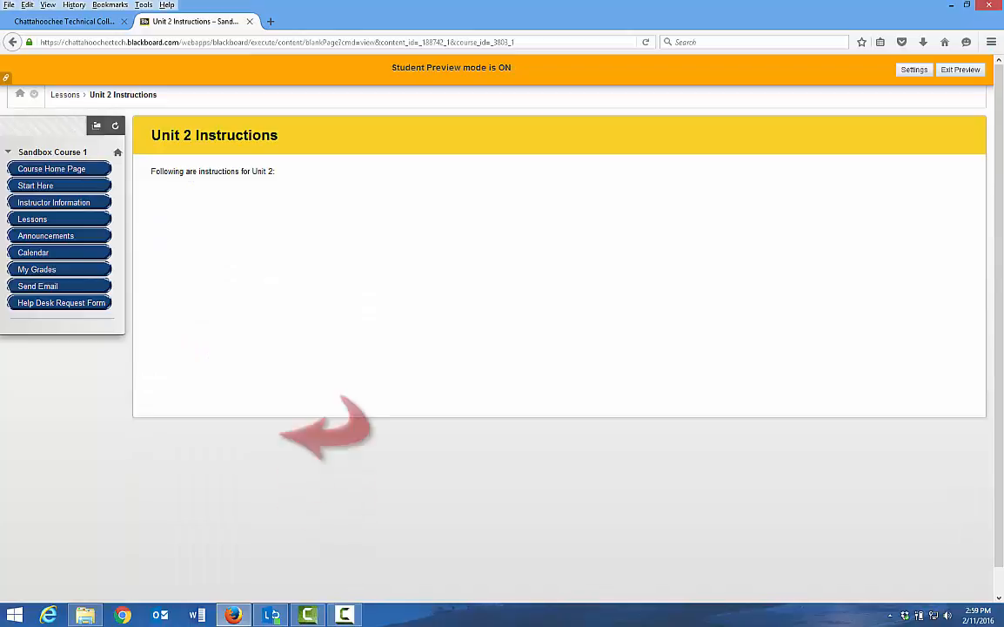
{"action": "left_click", "coordinate": [41, 222]}
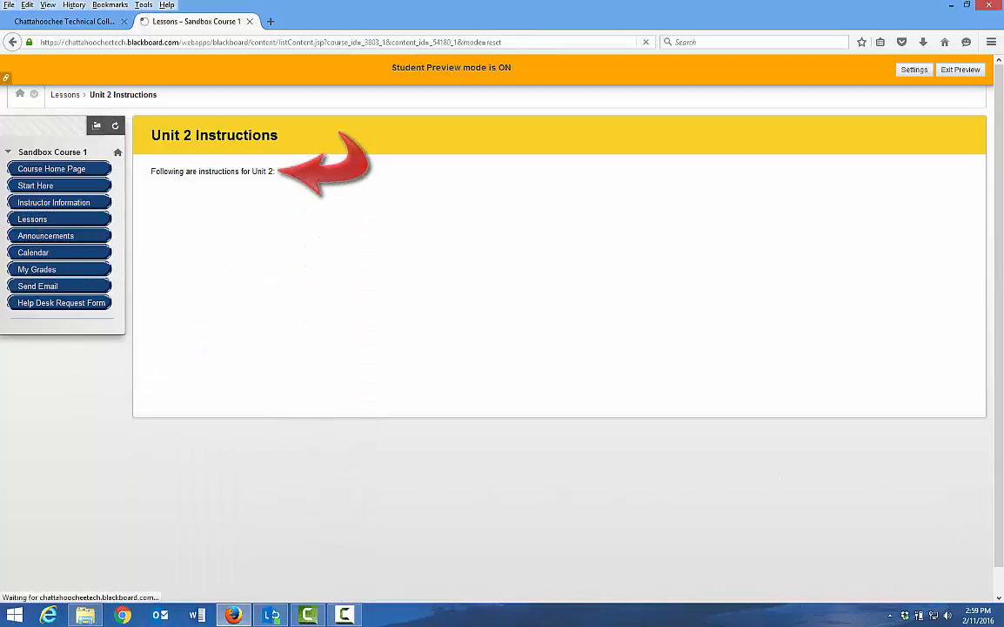
{"action": "scroll", "coordinate": [1001, 403], "scroll_direction": "down", "scroll_amount": 1}
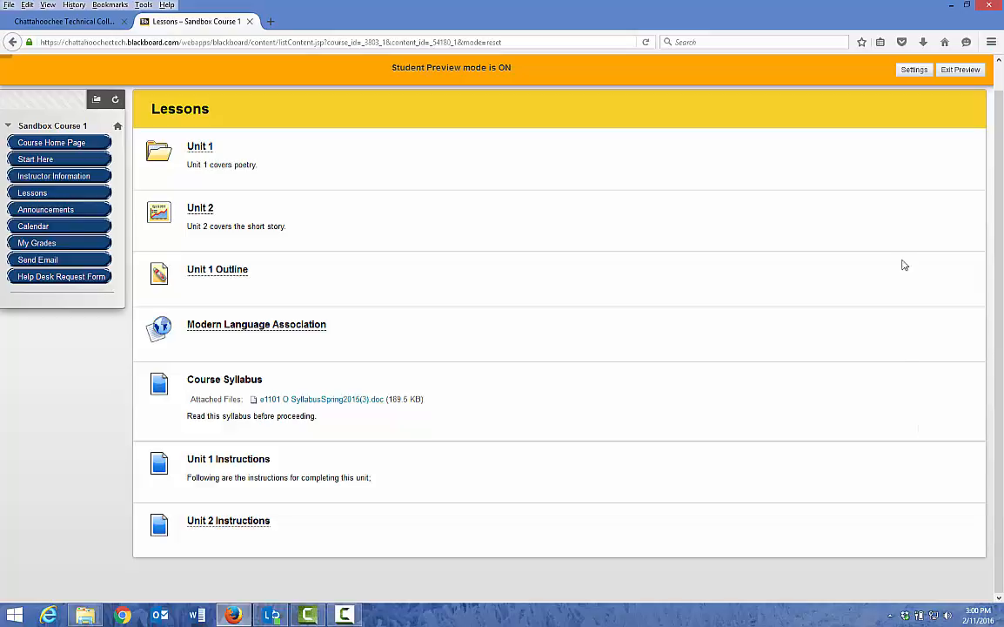
- Exit student preview, deleting the preview user and all data, and return to Lessons
{"action": "left_click", "coordinate": [958, 70]}
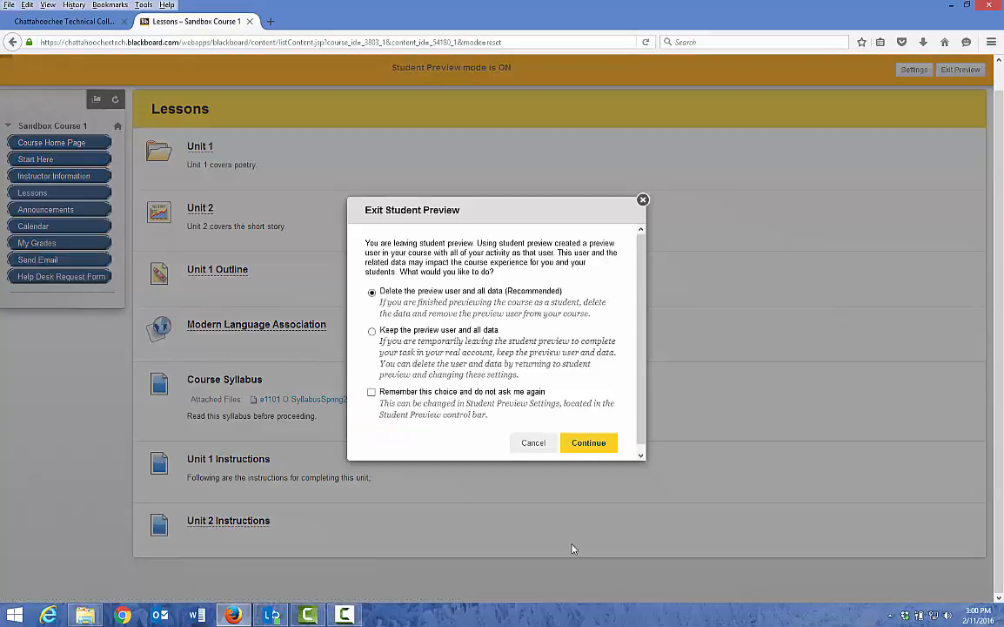
{"action": "left_click", "coordinate": [587, 442]}
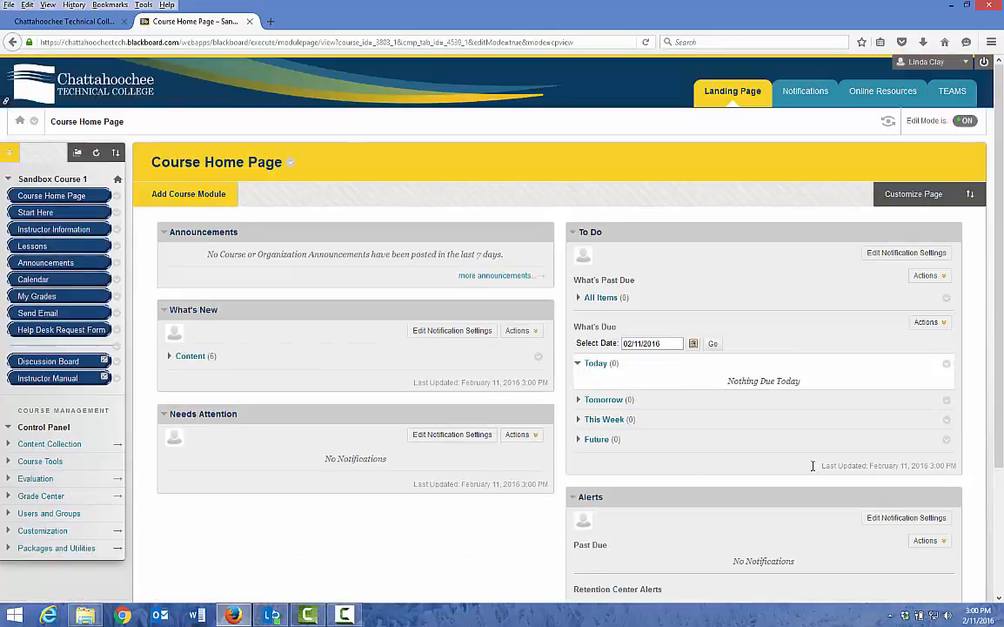
{"action": "left_click", "coordinate": [35, 247]}
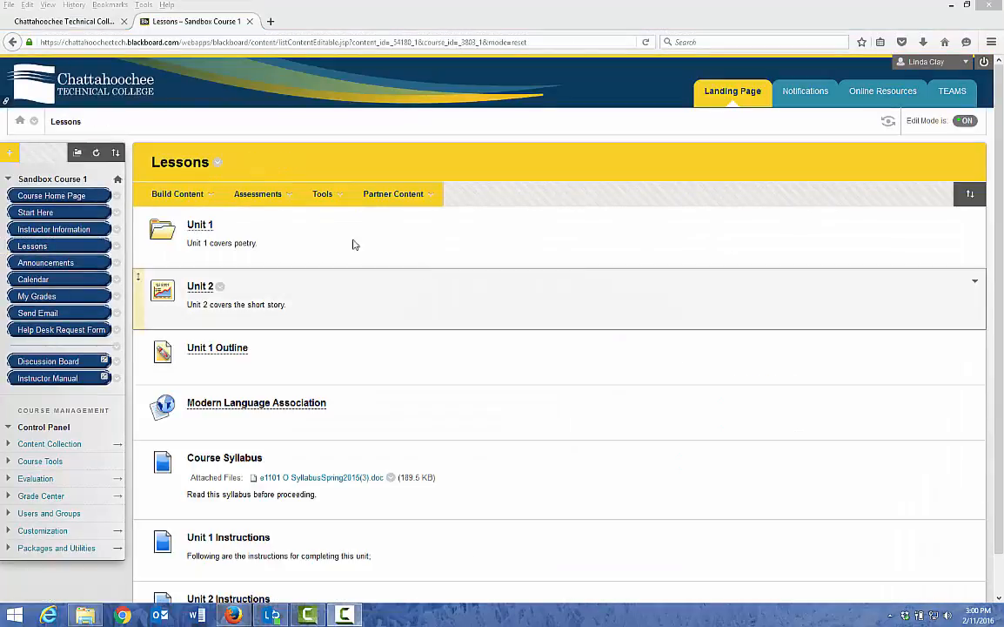
- Start a YouTube video mashup in Lessons, search for "LMSTrainer" and select "Welcome Students to Blackboard Learn!"
{"action": "left_click", "coordinate": [197, 195]}
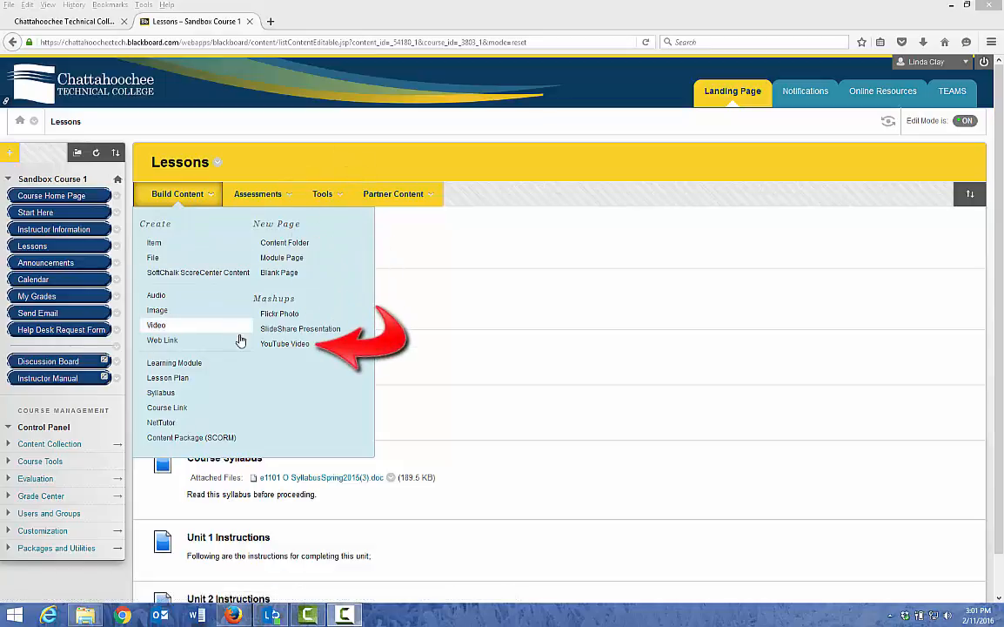
{"action": "left_click", "coordinate": [283, 347]}
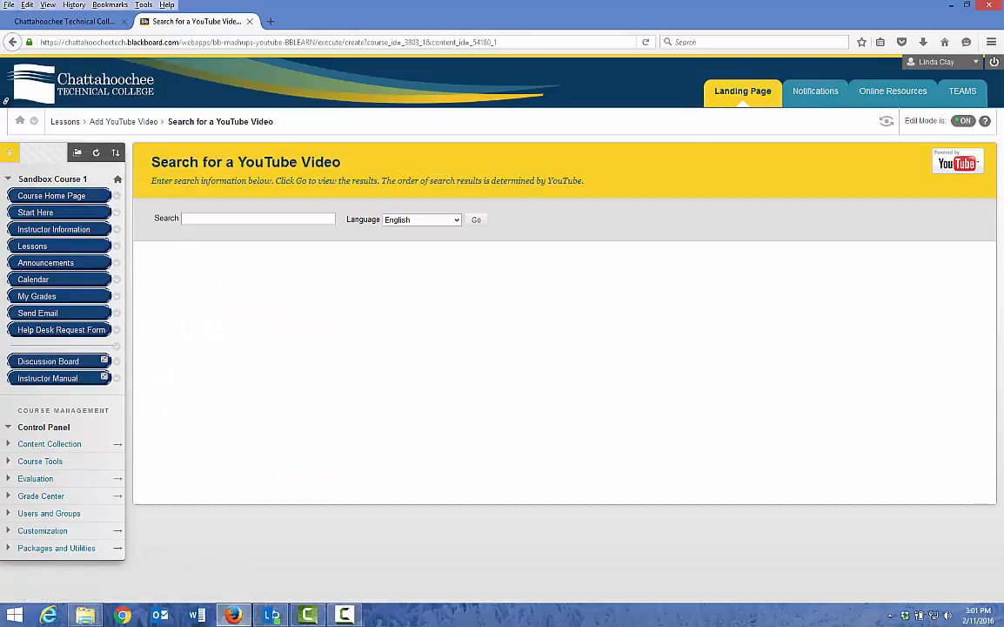
{"action": "left_click", "coordinate": [198, 219]}
{"action": "type", "text": "STrainer"}
{"action": "left_click", "coordinate": [476, 219]}
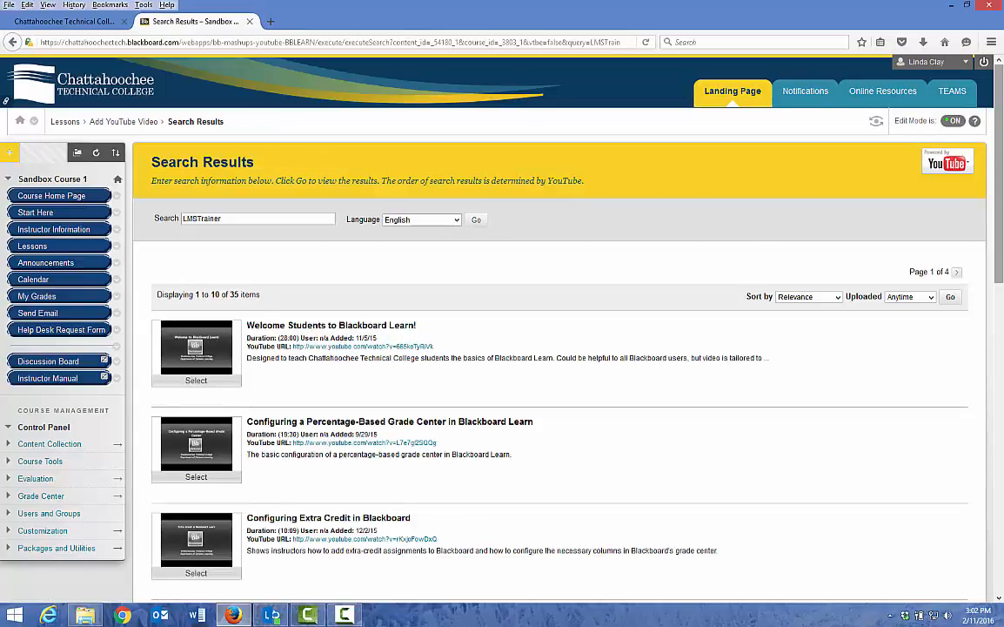
{"action": "left_click", "coordinate": [196, 380]}
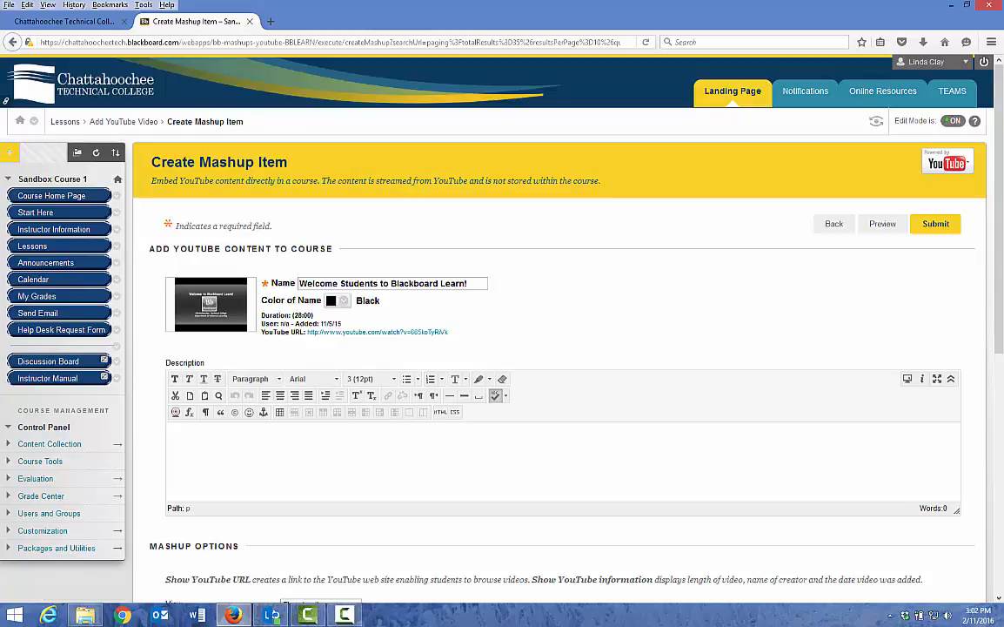
- Describe the video as "Please watch this video before taking the test!", submit it with default options and check it in Lessons
{"action": "left_click", "coordinate": [179, 437]}
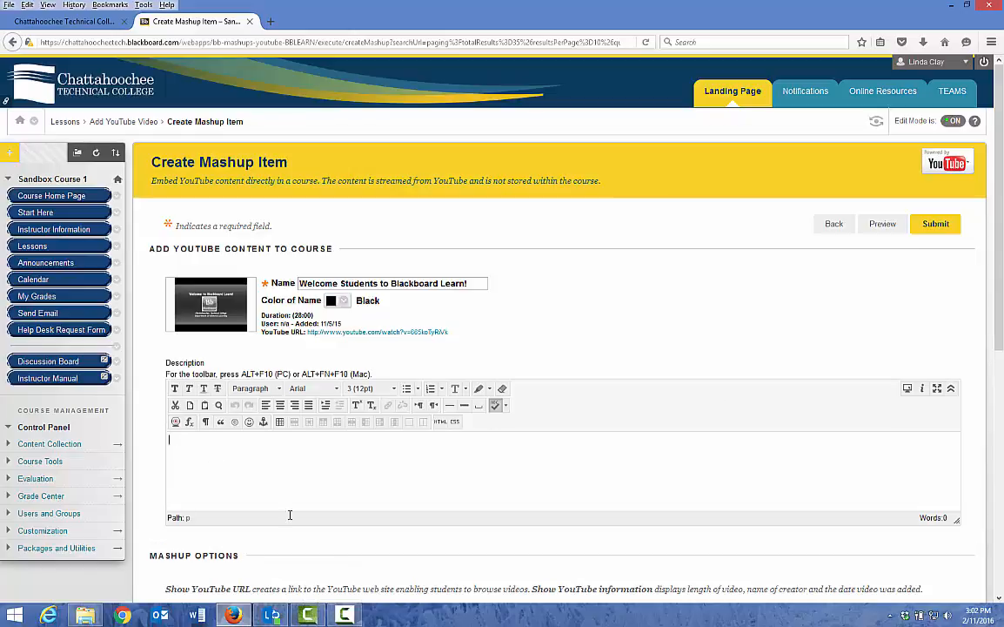
{"action": "type", "text": "Please watch this video before taking the  test!"}
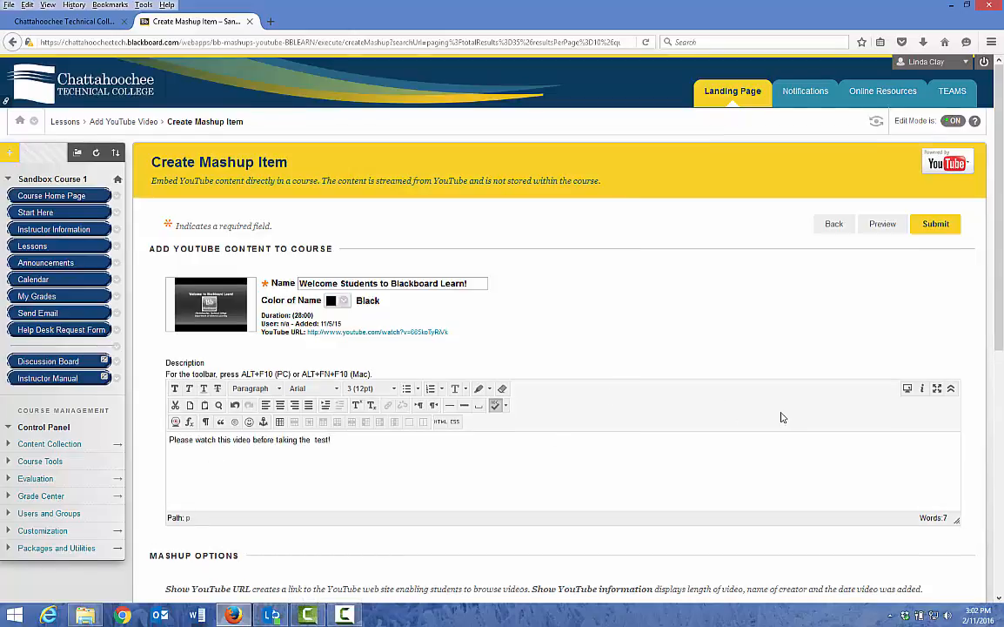
{"action": "scroll", "coordinate": [782, 418], "scroll_direction": "down", "scroll_amount": 4}
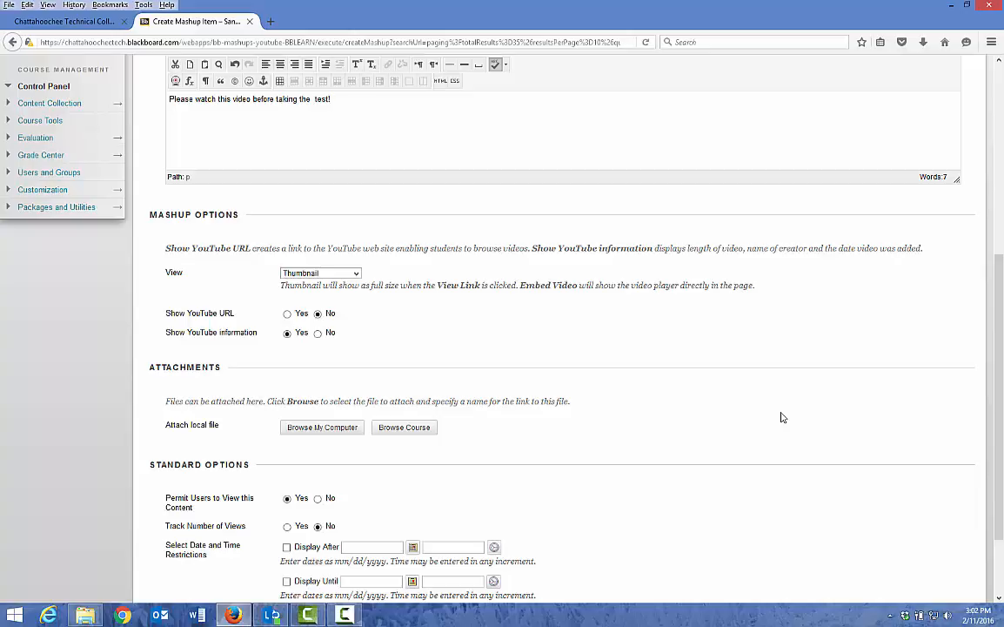
{"action": "scroll", "coordinate": [781, 418], "scroll_direction": "down", "scroll_amount": 2}
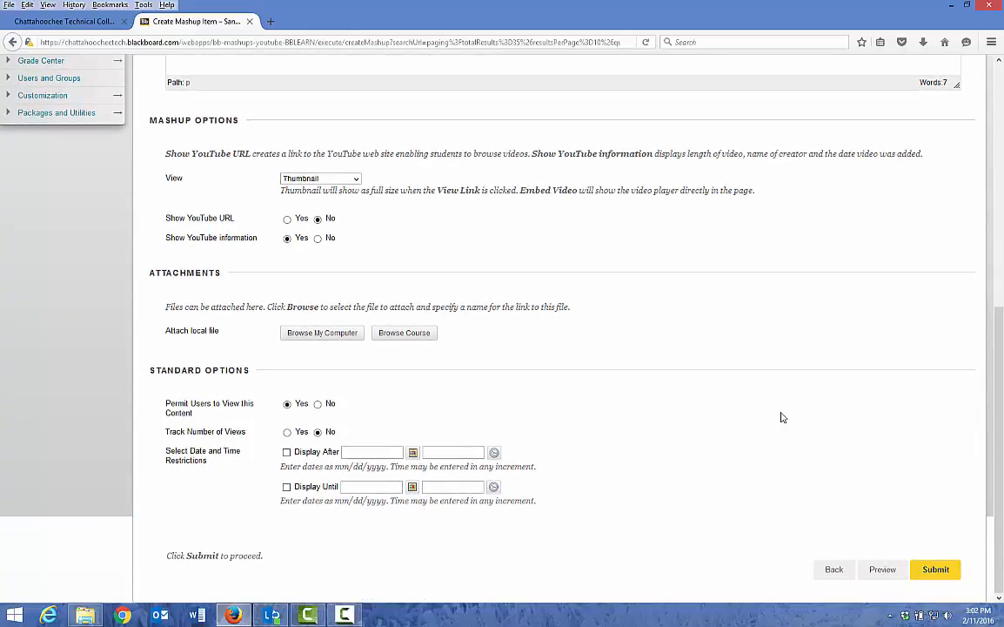
{"action": "left_click", "coordinate": [936, 570]}
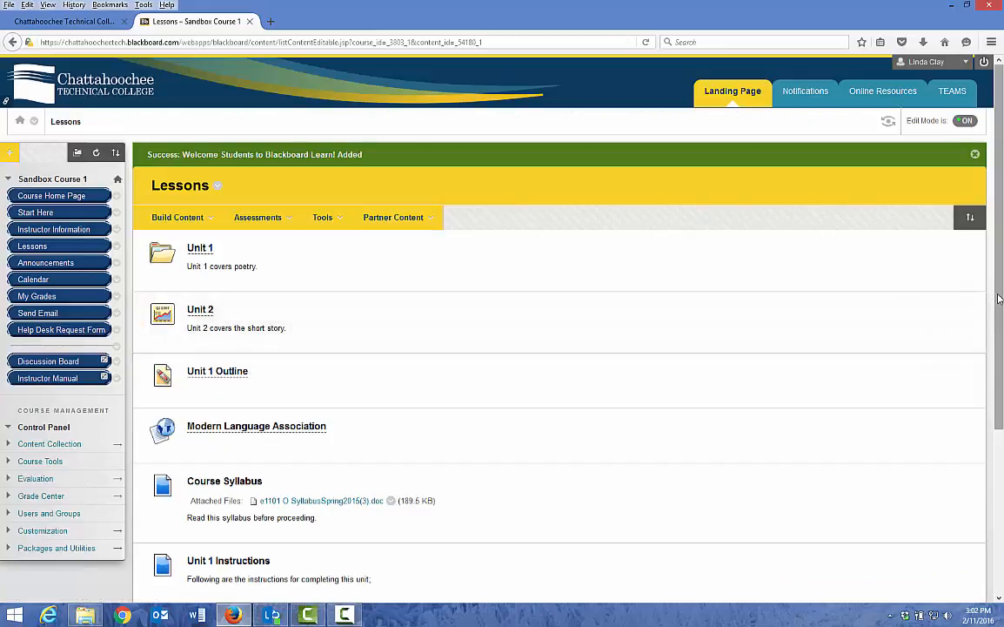
{"action": "scroll", "coordinate": [999, 298], "scroll_direction": "down", "scroll_amount": 5}
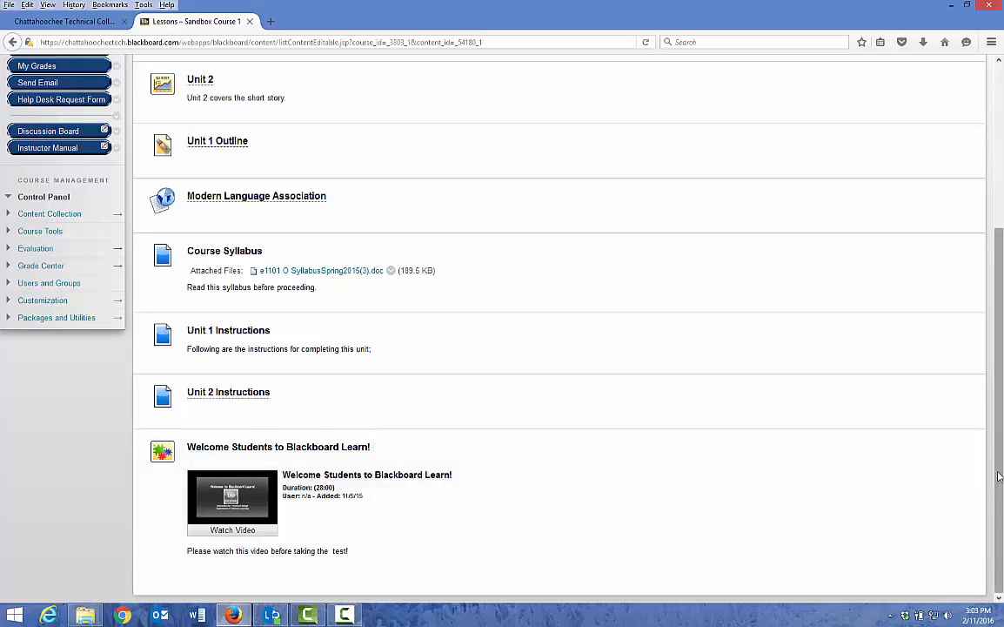
{"action": "scroll", "coordinate": [999, 476], "scroll_direction": "up", "scroll_amount": 5}
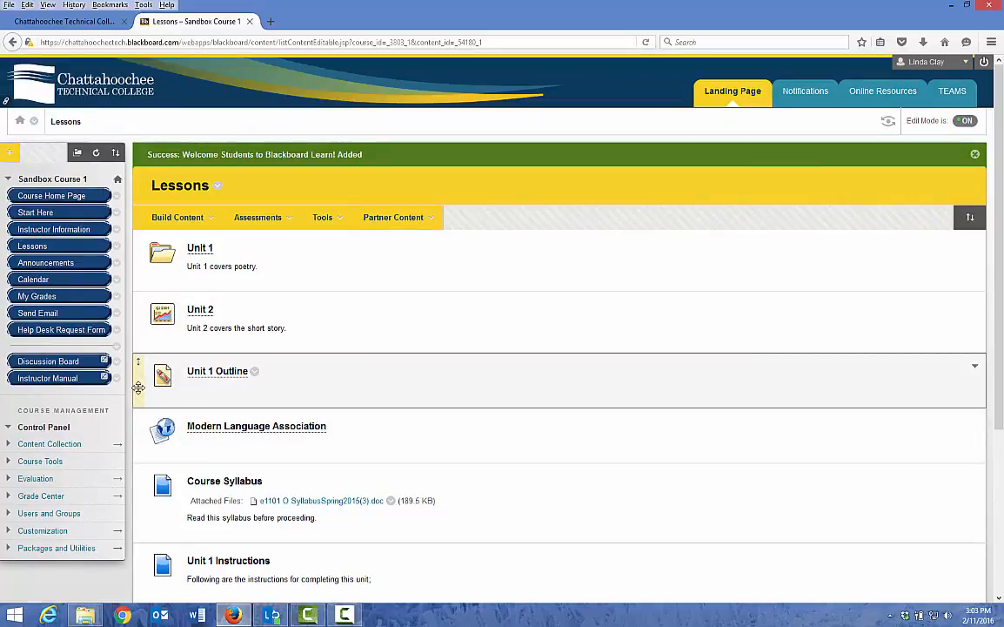
- Move Unit 1 Outline to the top of the Lessons list and return it to its place below Unit 2
{"action": "left_click_drag", "start_coordinate": [138, 387], "coordinate": [137, 253]}
{"action": "left_click_drag", "start_coordinate": [129, 294], "coordinate": [154, 372]}
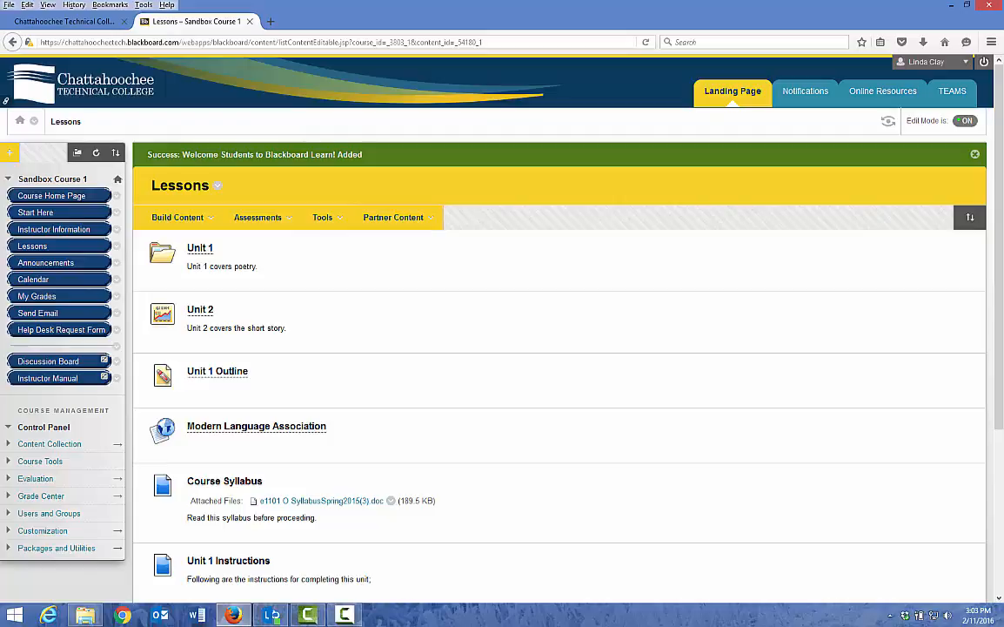
- Move the Modern Language Association web link to /Lessons/Unit 1 in Sandbox Course 1 and check the Unit 1 folder
{"action": "mouse_move", "coordinate": [716, 446]}
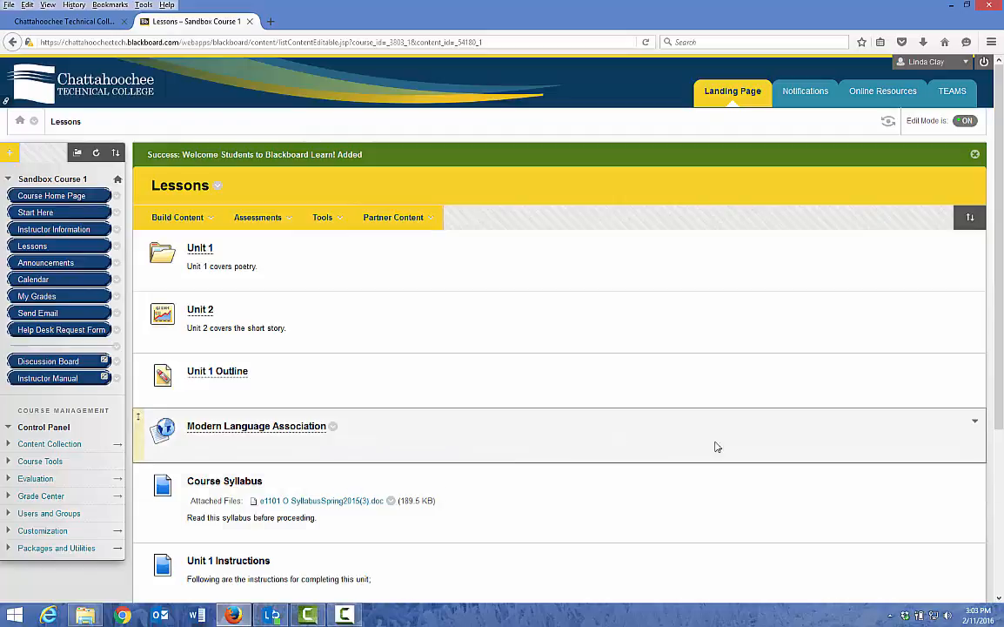
{"action": "left_click", "coordinate": [332, 428]}
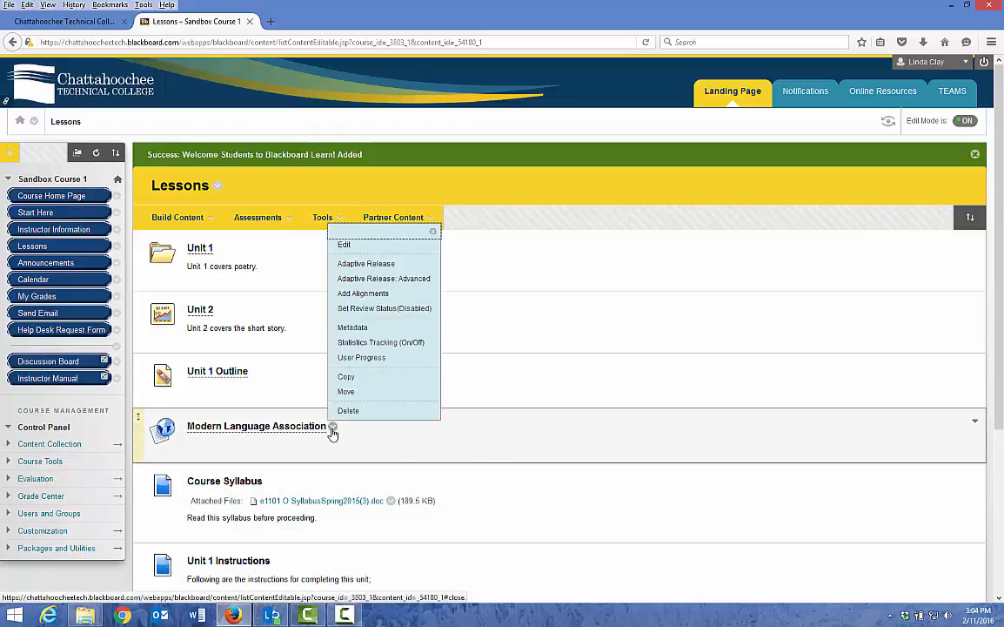
{"action": "left_click", "coordinate": [353, 392]}
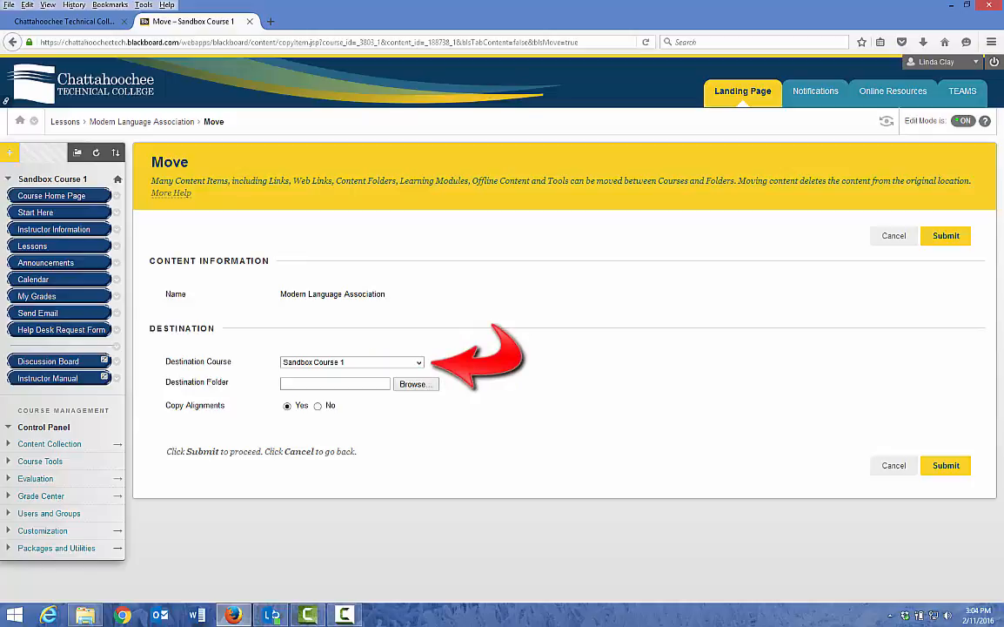
{"action": "left_click", "coordinate": [419, 364]}
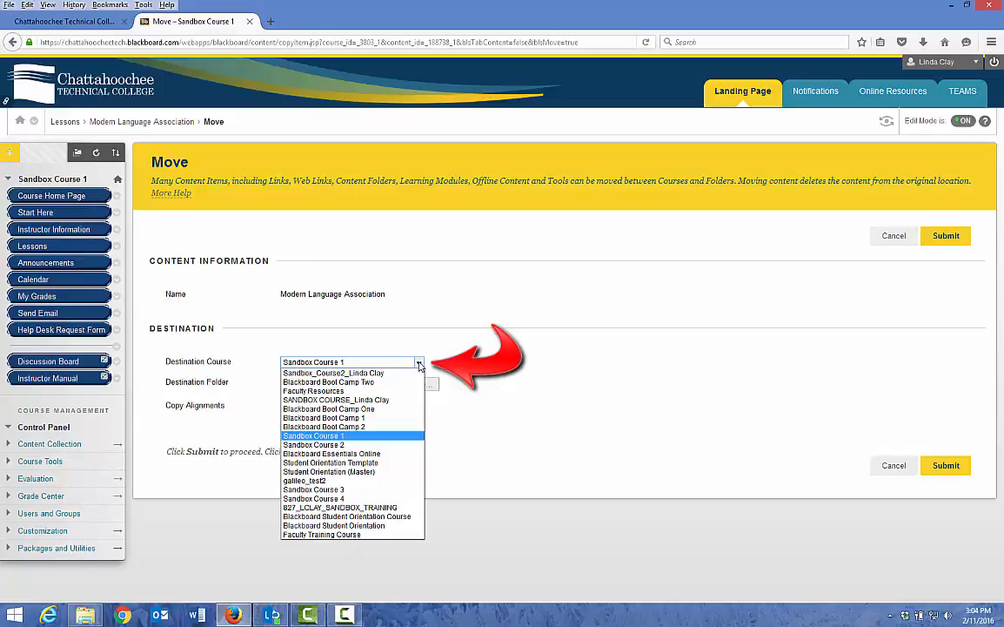
{"action": "left_click", "coordinate": [419, 365]}
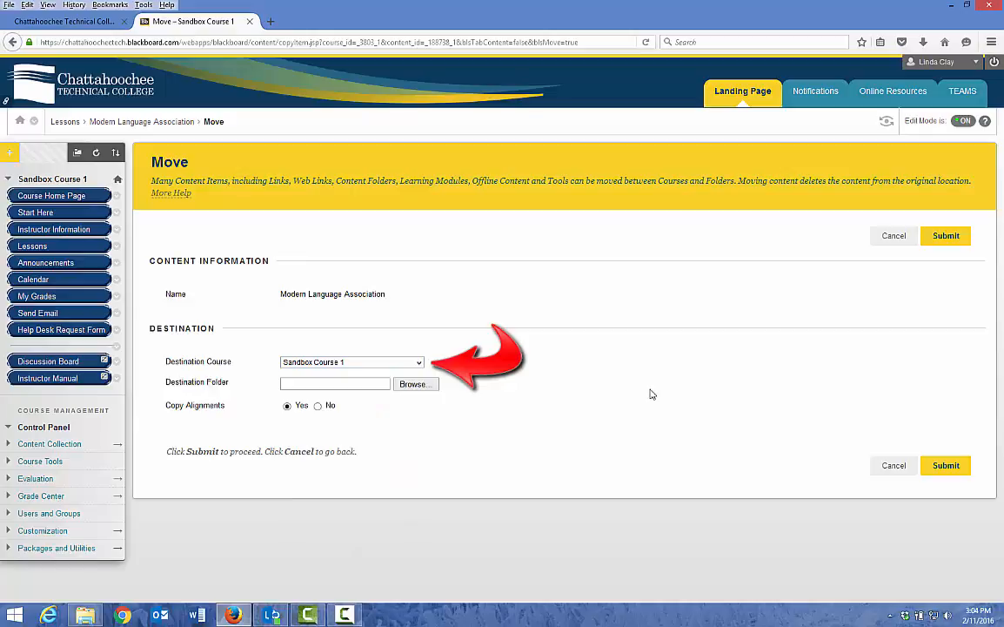
{"action": "left_click", "coordinate": [410, 387]}
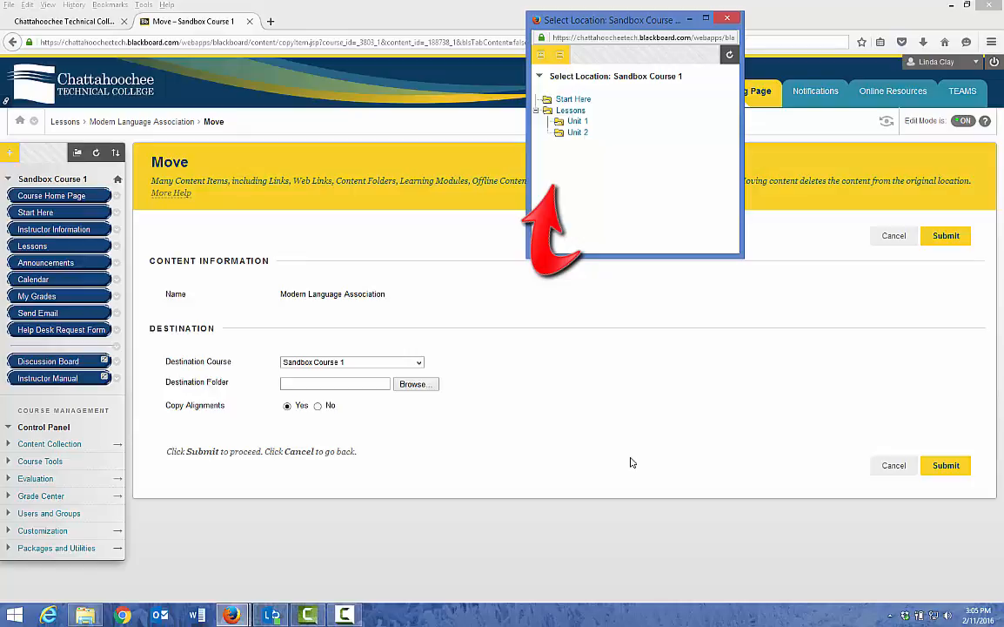
{"action": "left_click", "coordinate": [579, 124]}
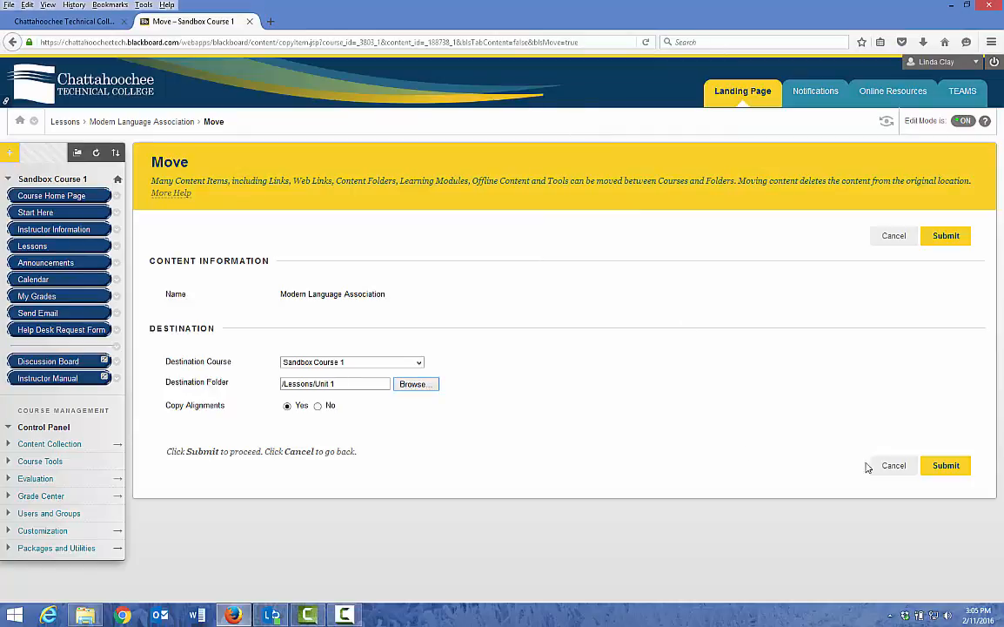
{"action": "left_click", "coordinate": [948, 465]}
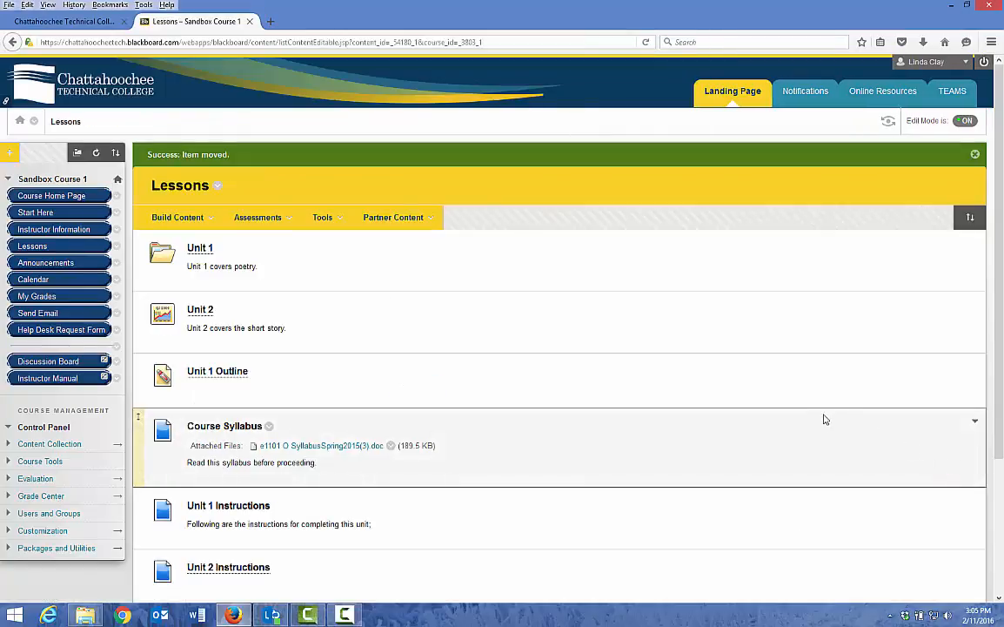
{"action": "left_click", "coordinate": [200, 249]}
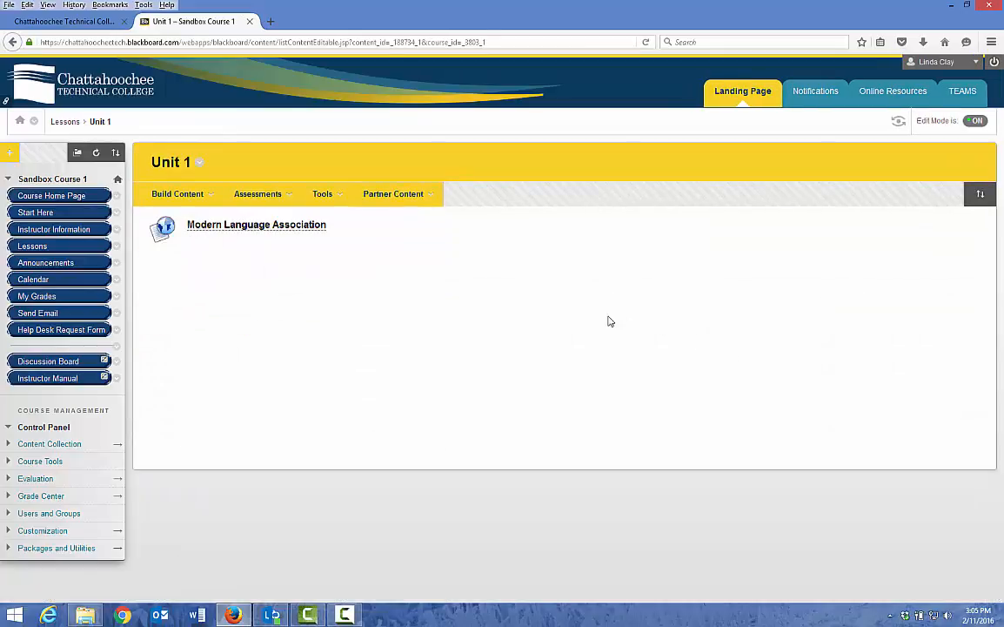
- Move the Course Syllabus item from Lessons to the /Lessons/Unit 1 folder in Sandbox Course 1
{"action": "left_click", "coordinate": [56, 248]}
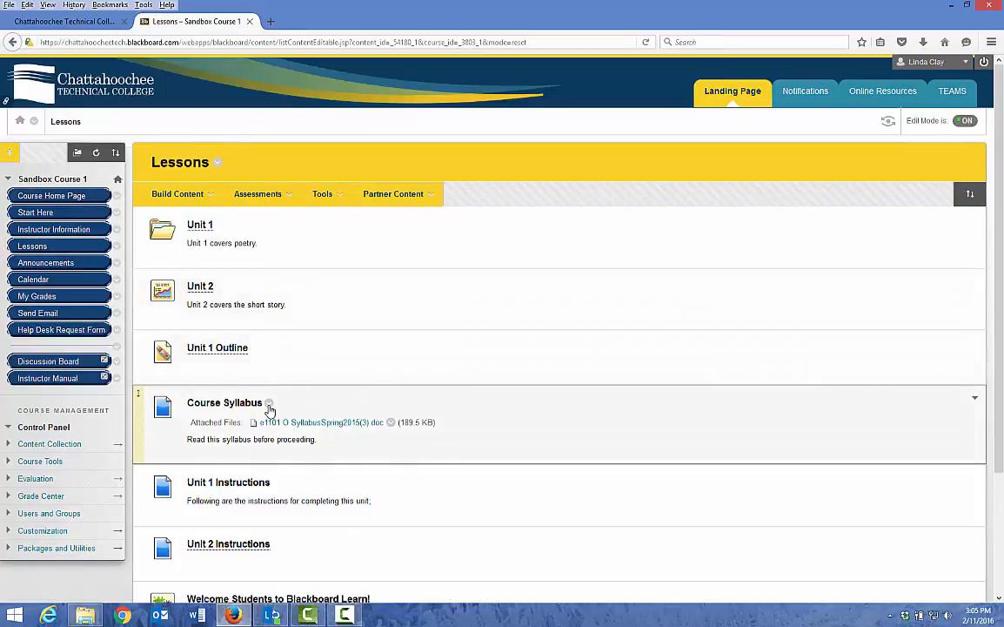
{"action": "left_click", "coordinate": [270, 405]}
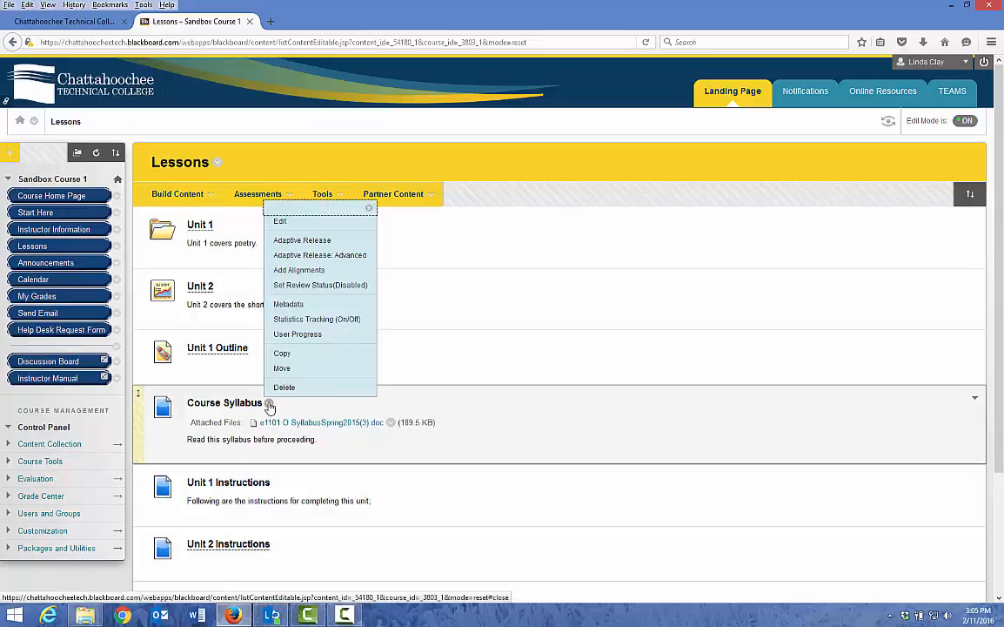
{"action": "left_click", "coordinate": [285, 368]}
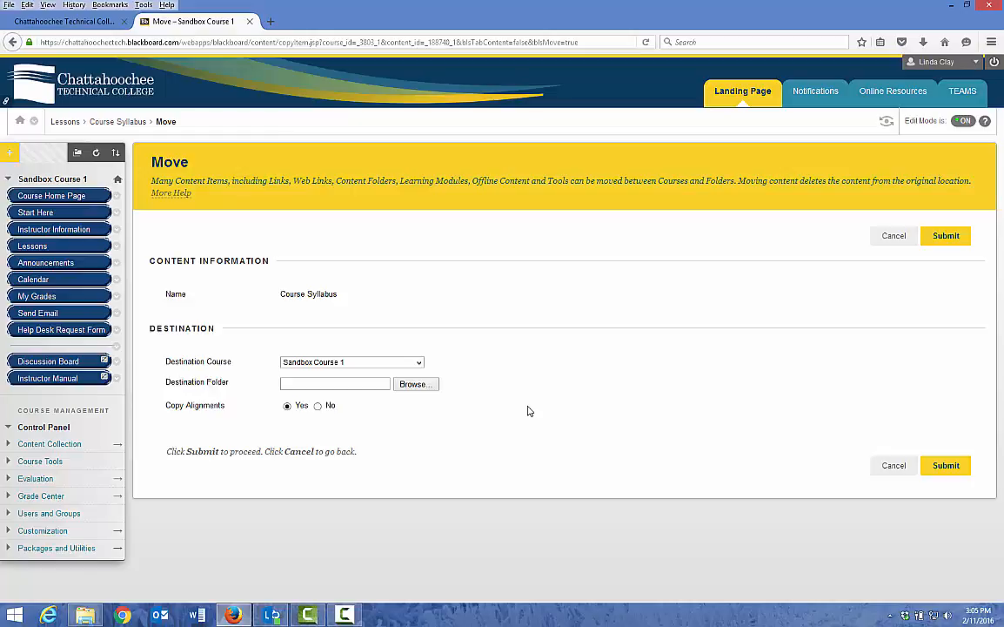
{"action": "left_click", "coordinate": [414, 384]}
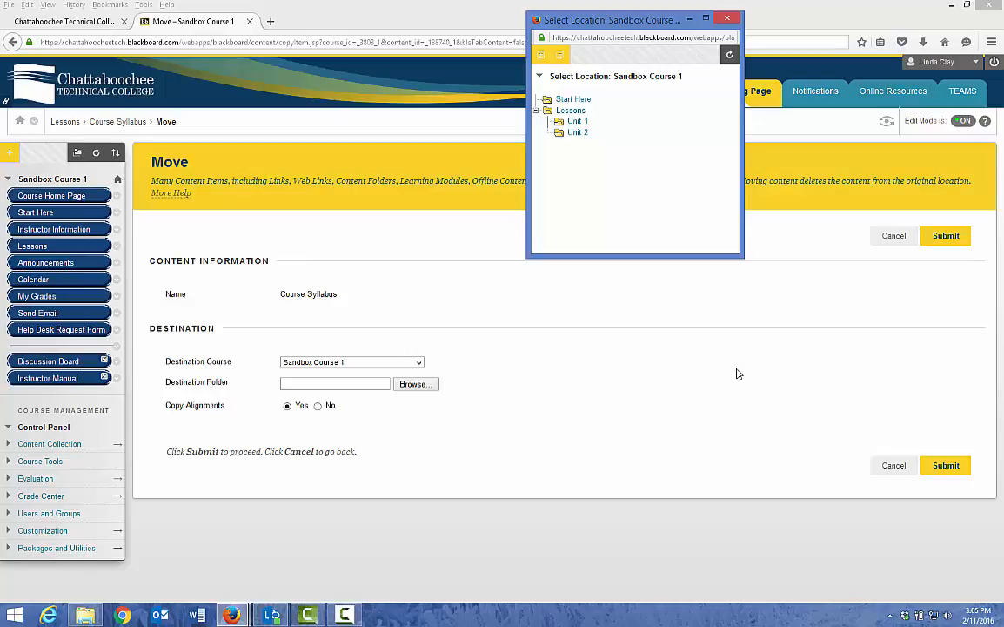
{"action": "left_click", "coordinate": [577, 121]}
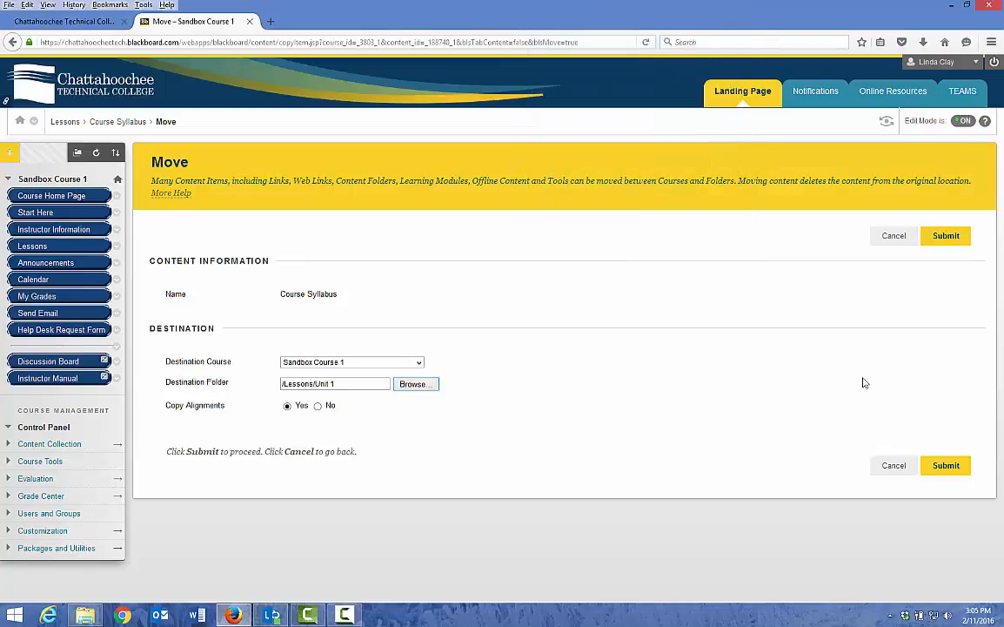
{"action": "left_click", "coordinate": [944, 465]}
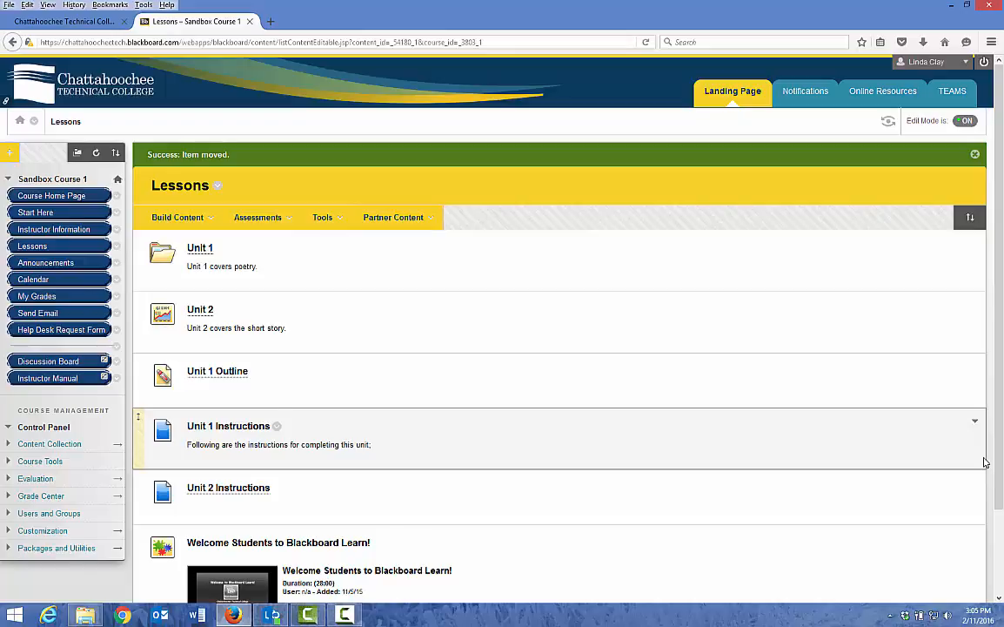
- Move the Unit 1 Outline file from Lessons to /Lessons/Unit 1 in Sandbox Course 1
{"action": "left_click", "coordinate": [254, 373]}
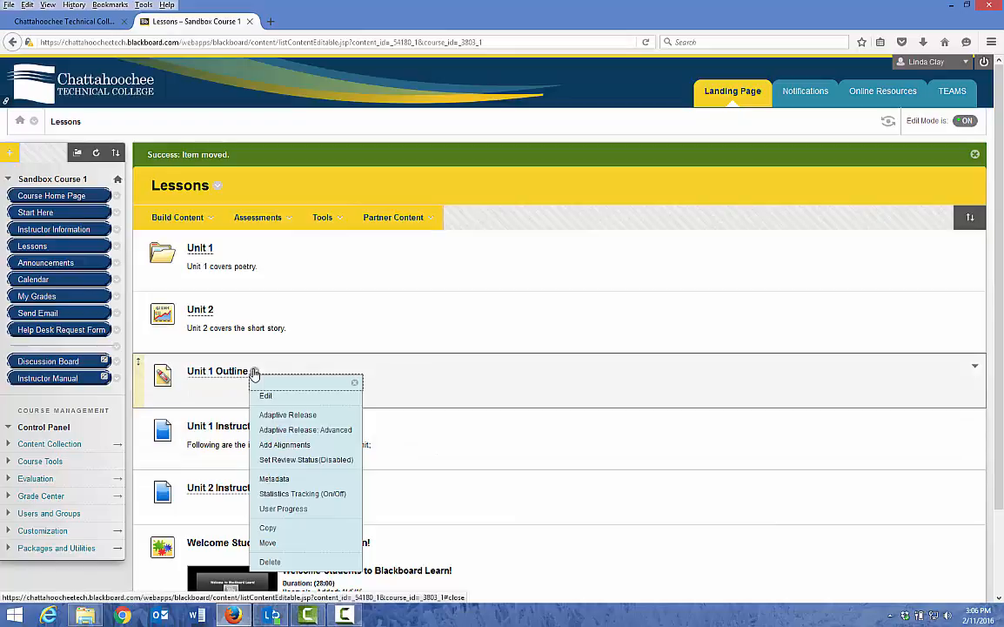
{"action": "left_click", "coordinate": [281, 545]}
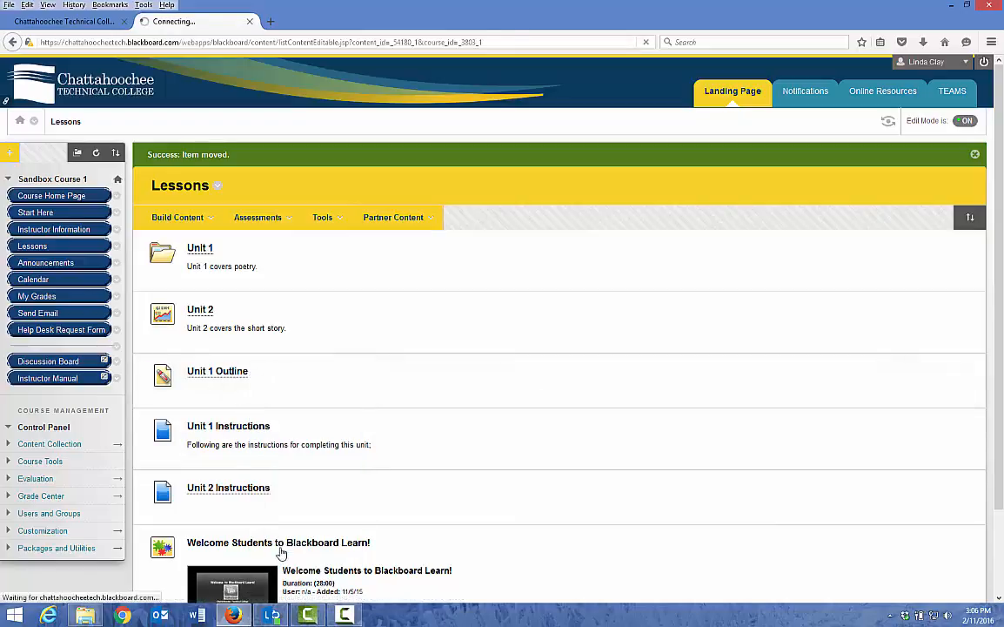
{"action": "left_click", "coordinate": [423, 387]}
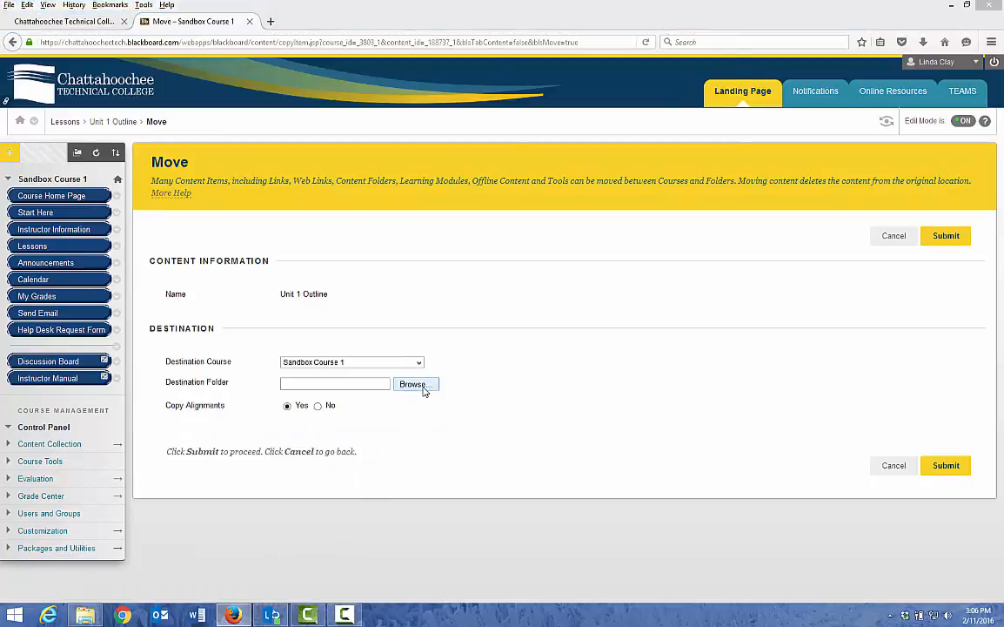
{"action": "left_click", "coordinate": [577, 122]}
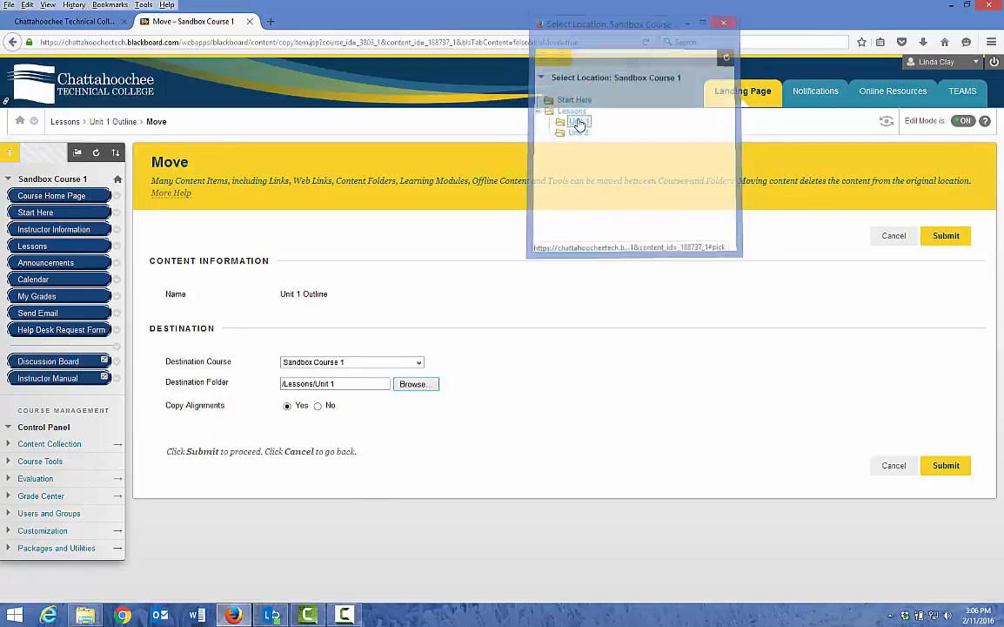
{"action": "left_click", "coordinate": [946, 466]}
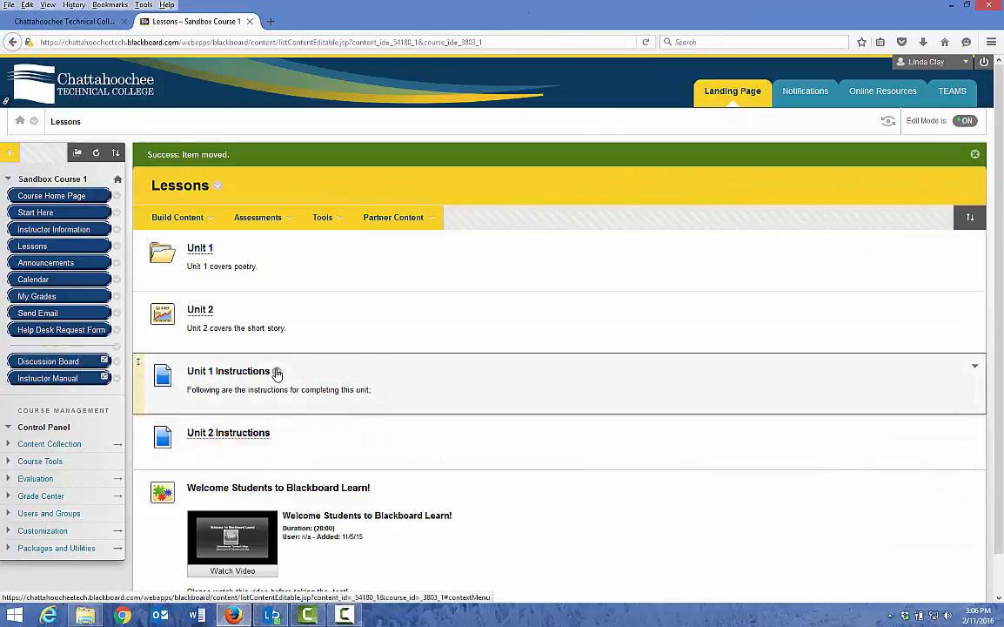
- Move the Unit 1 Instructions item from Lessons to /Lessons/Unit 1 in Sandbox Course 1
{"action": "left_click", "coordinate": [277, 372]}
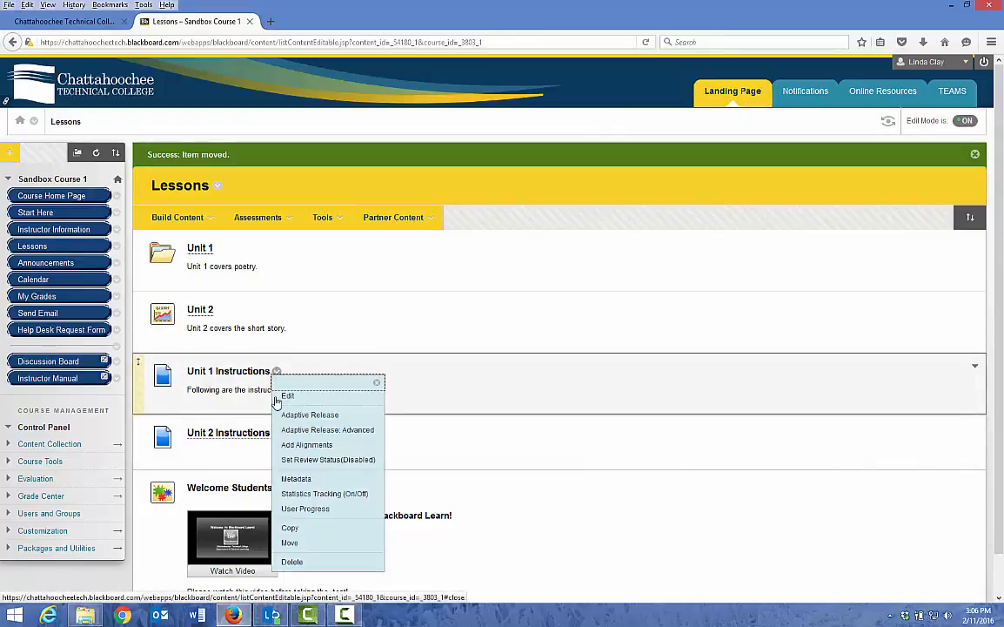
{"action": "left_click", "coordinate": [289, 542]}
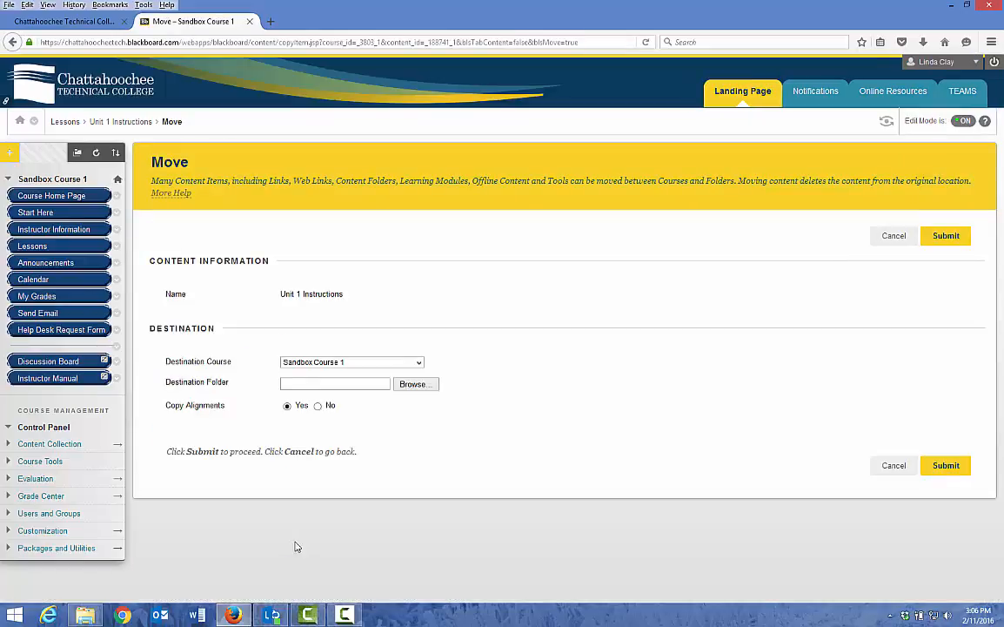
{"action": "left_click", "coordinate": [419, 386]}
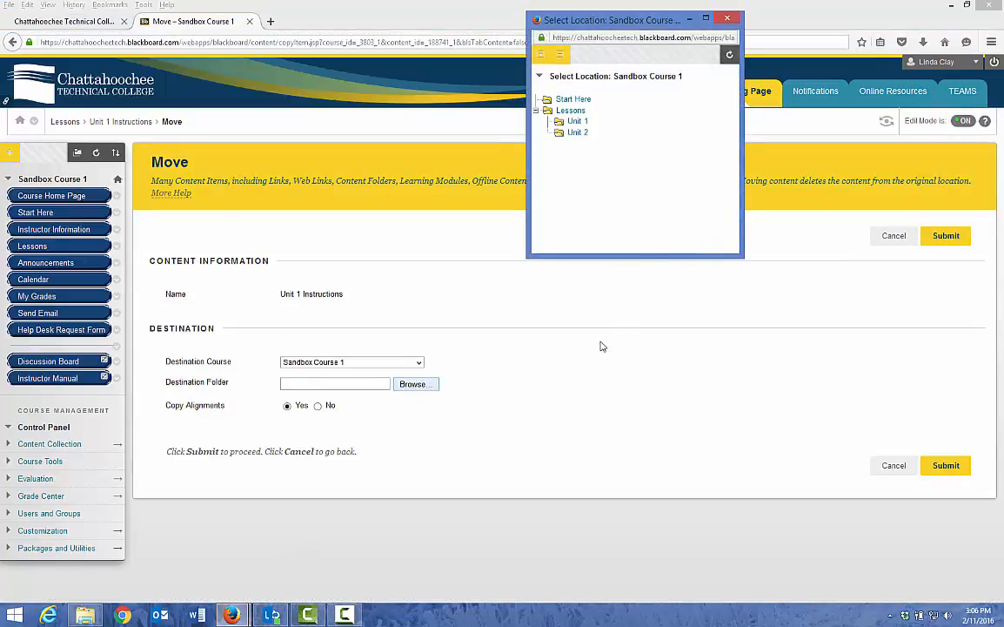
{"action": "left_click", "coordinate": [577, 121]}
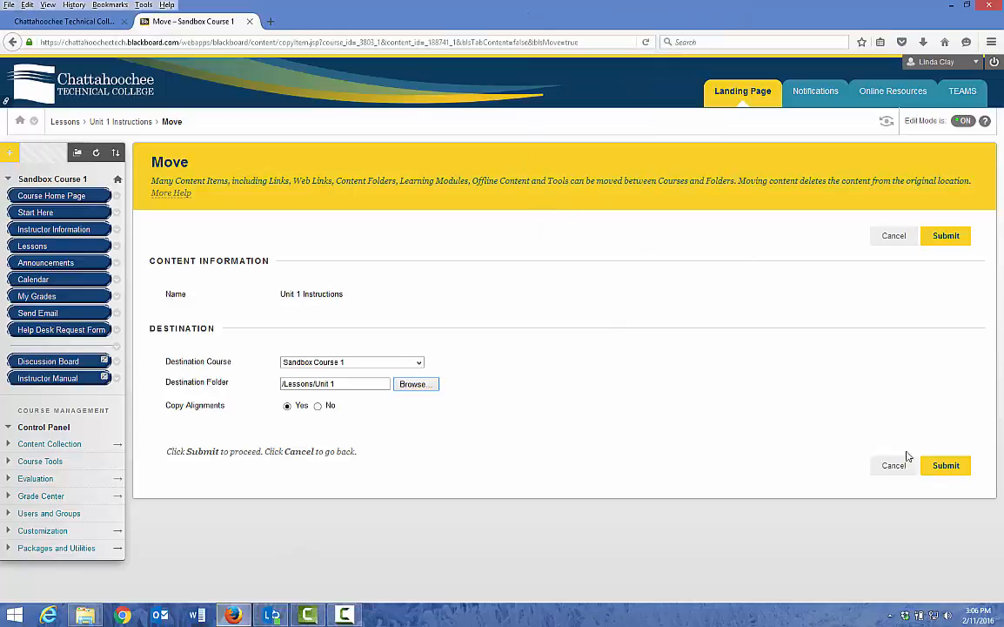
{"action": "left_click", "coordinate": [948, 470]}
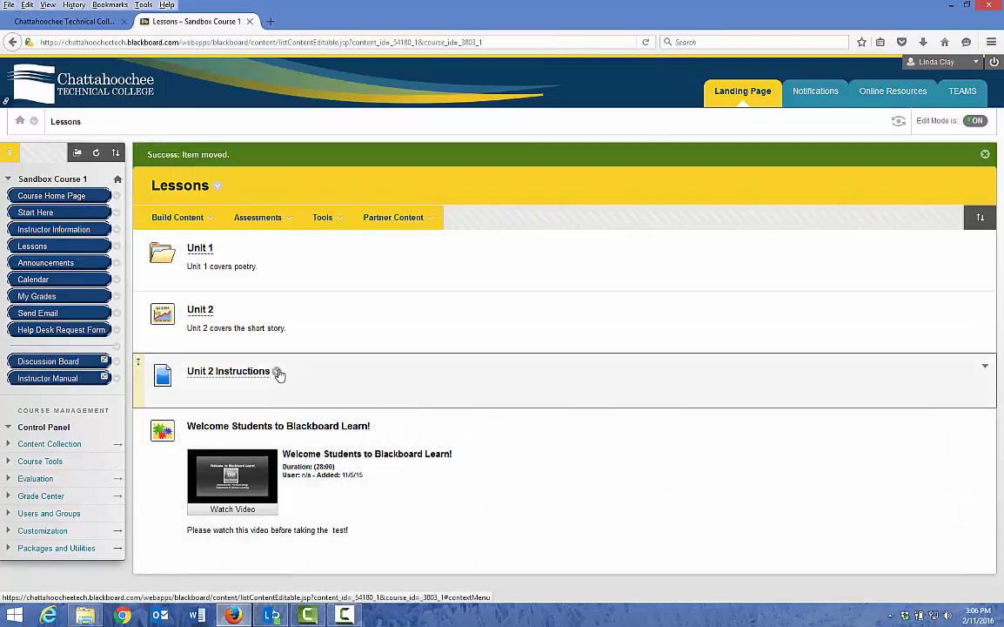
- Move the Unit 2 Instructions item to the Unit 2 learning module, keeping the default link and alignment options
{"action": "left_click", "coordinate": [278, 373]}
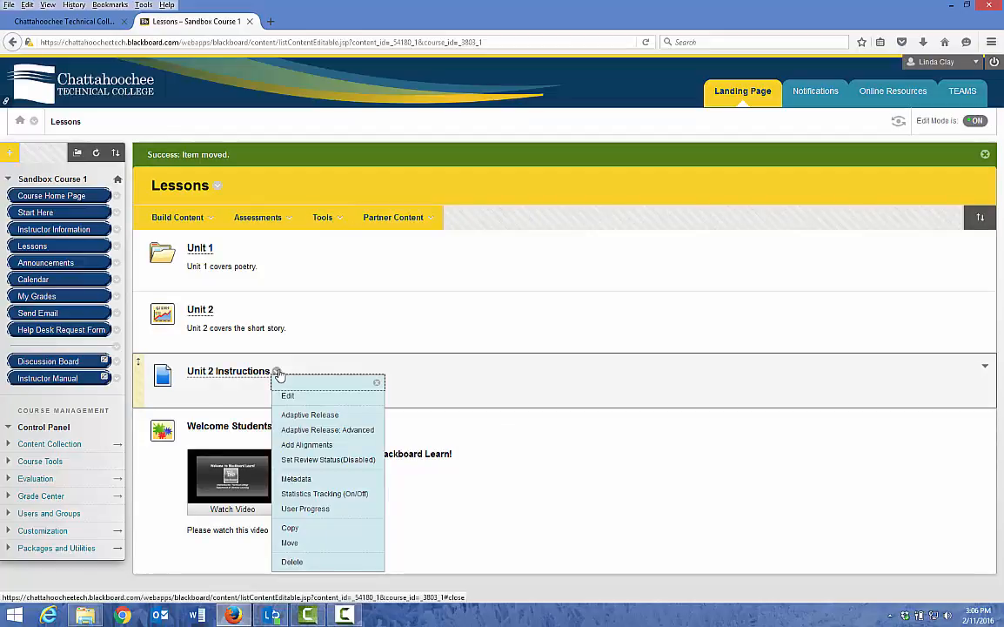
{"action": "left_click", "coordinate": [309, 542]}
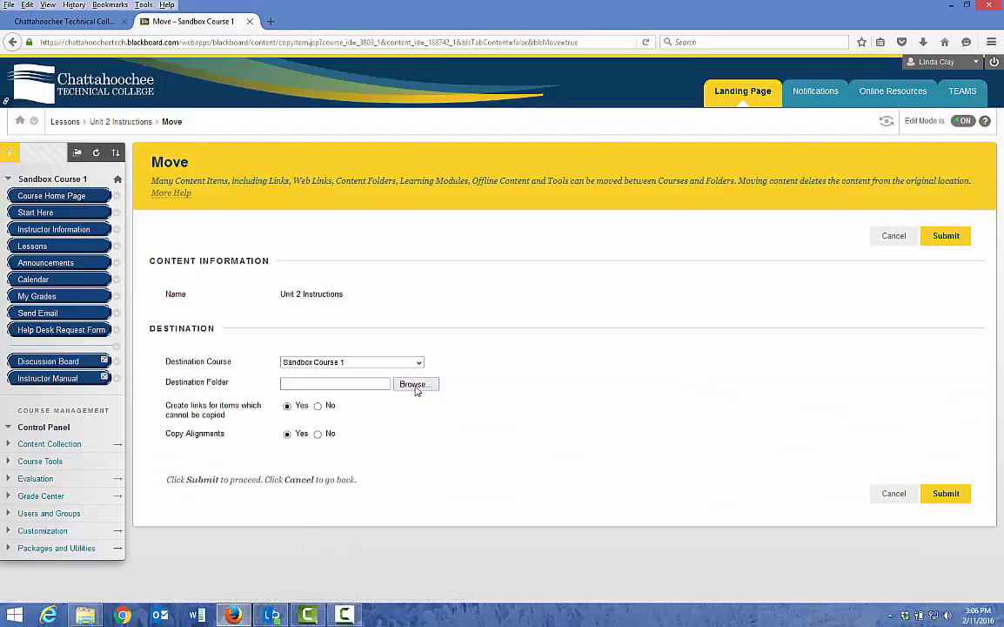
{"action": "left_click", "coordinate": [415, 385]}
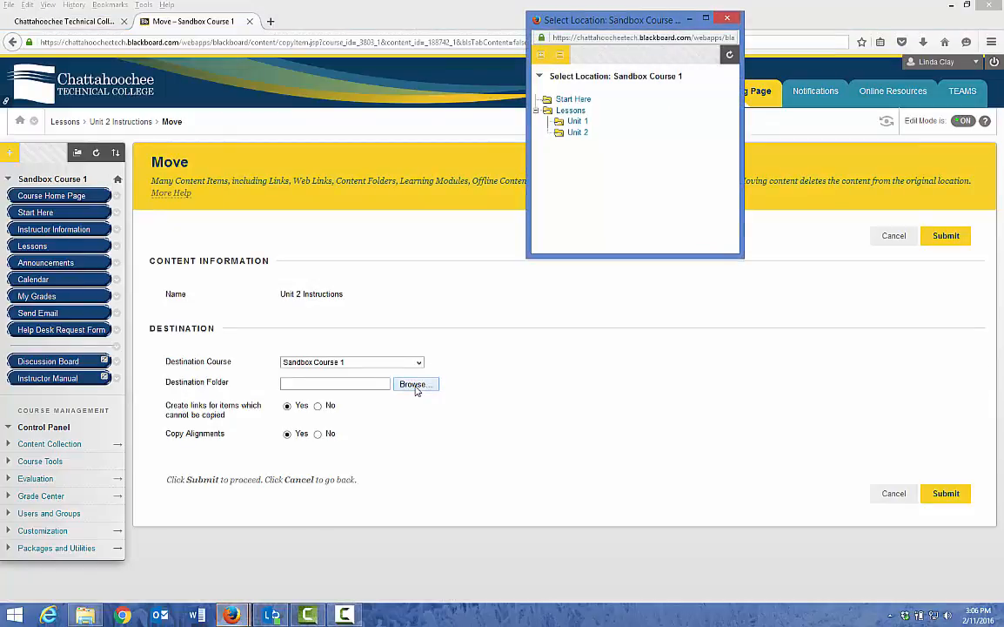
{"action": "left_click", "coordinate": [580, 132]}
{"action": "left_click", "coordinate": [949, 493]}
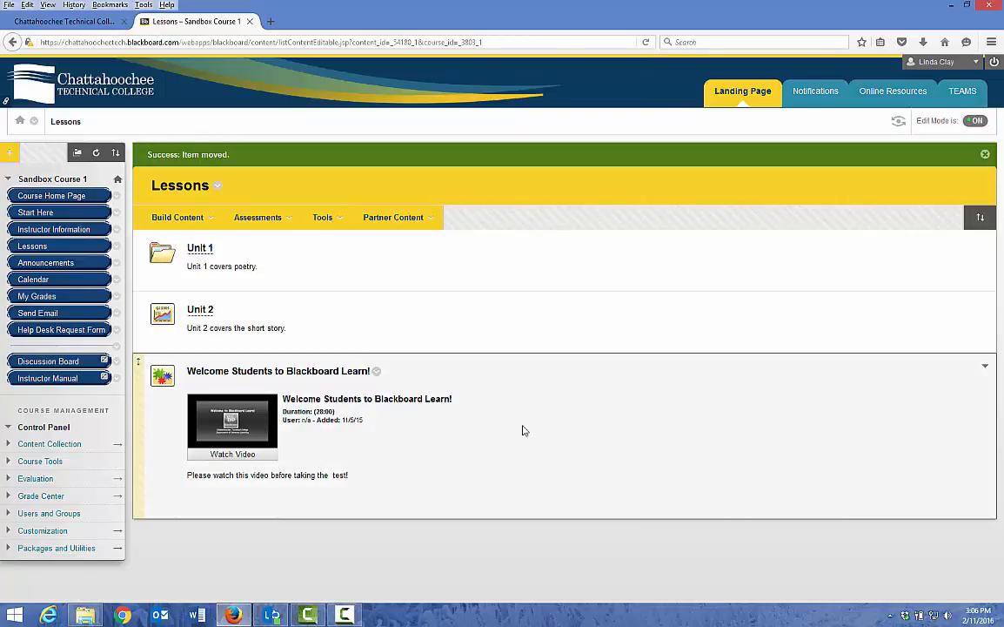
- Move the "Welcome Students to Blackboard Learn!" video from Lessons to /Lessons/Unit 2 in Sandbox Course 1
{"action": "left_click", "coordinate": [377, 371]}
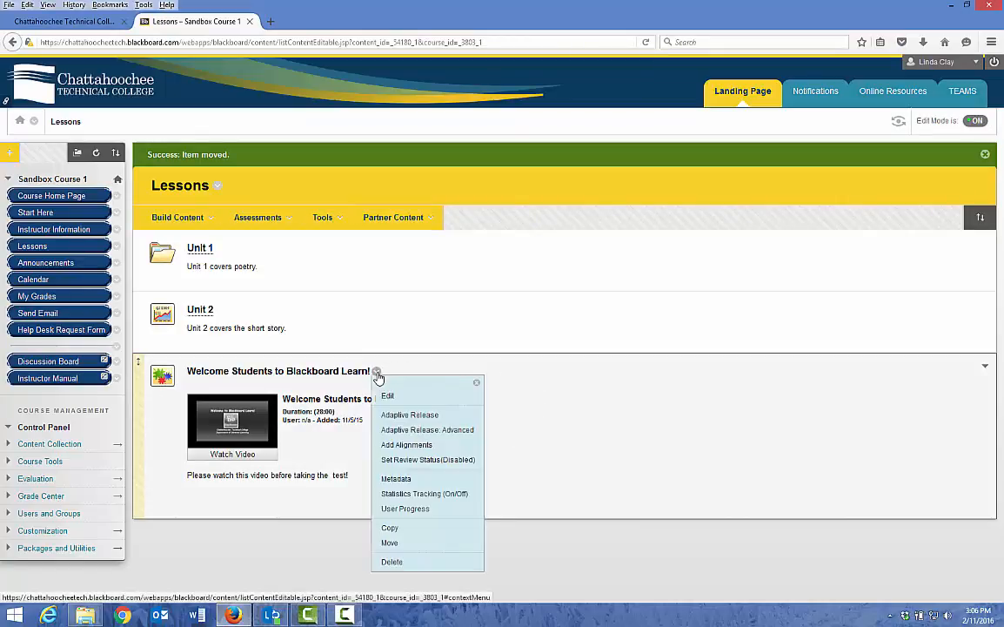
{"action": "left_click", "coordinate": [403, 542]}
{"action": "left_click", "coordinate": [414, 384]}
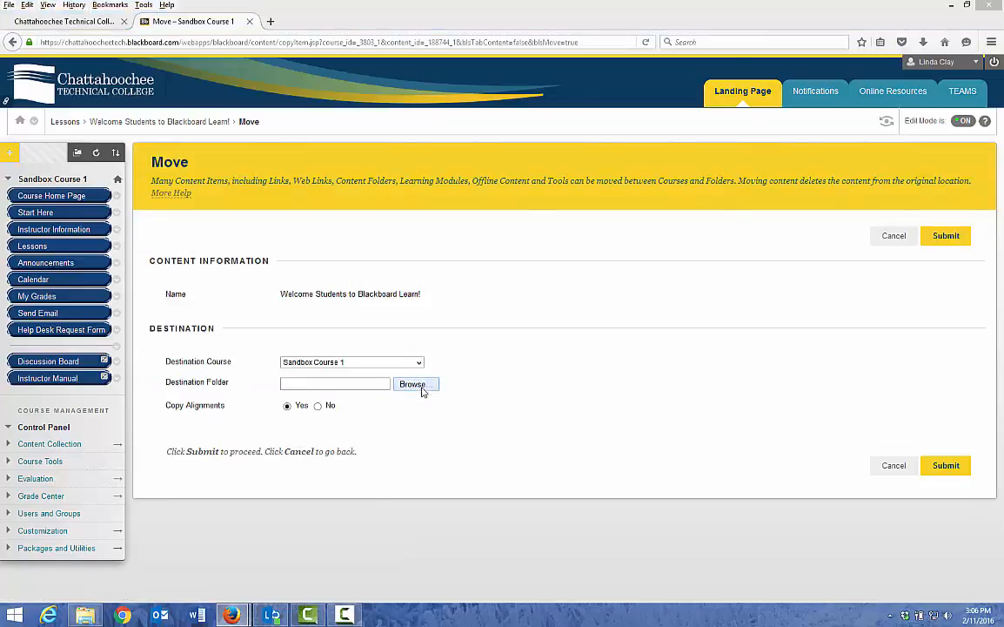
{"action": "left_click", "coordinate": [578, 132]}
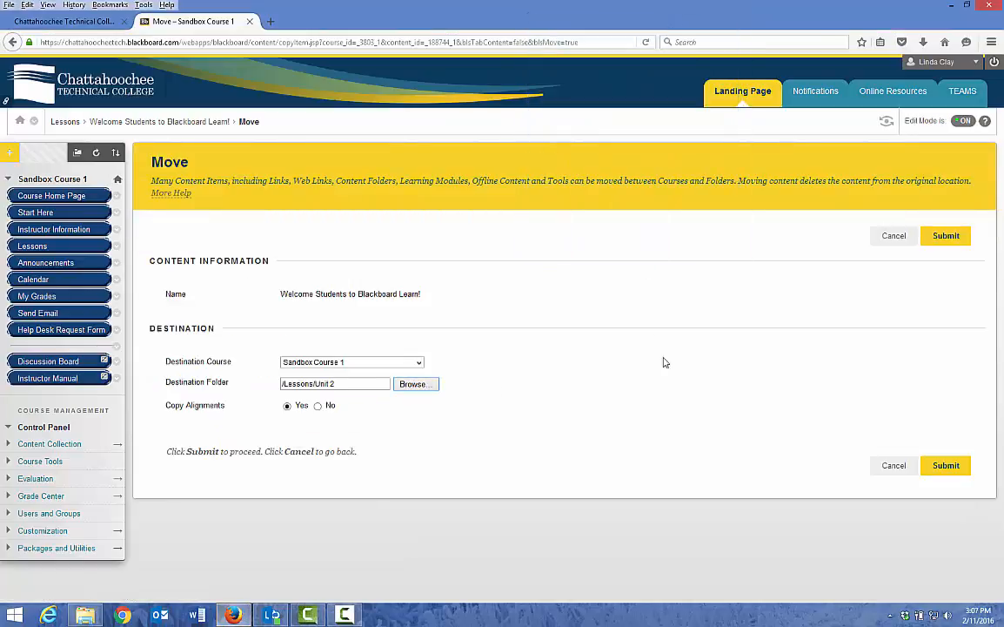
{"action": "left_click", "coordinate": [949, 465]}
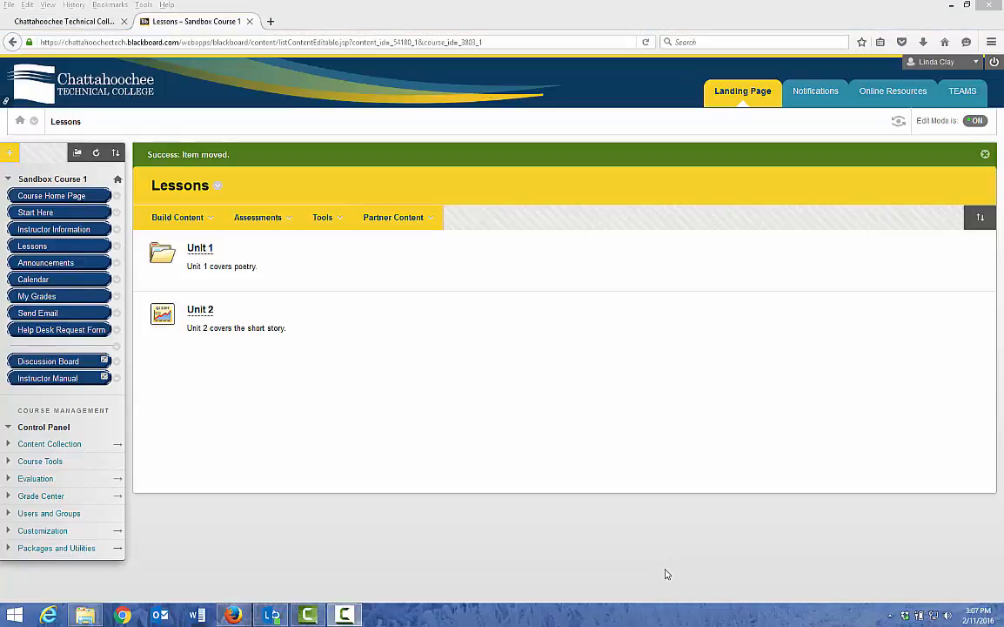
{"action": "left_click", "coordinate": [221, 250]}
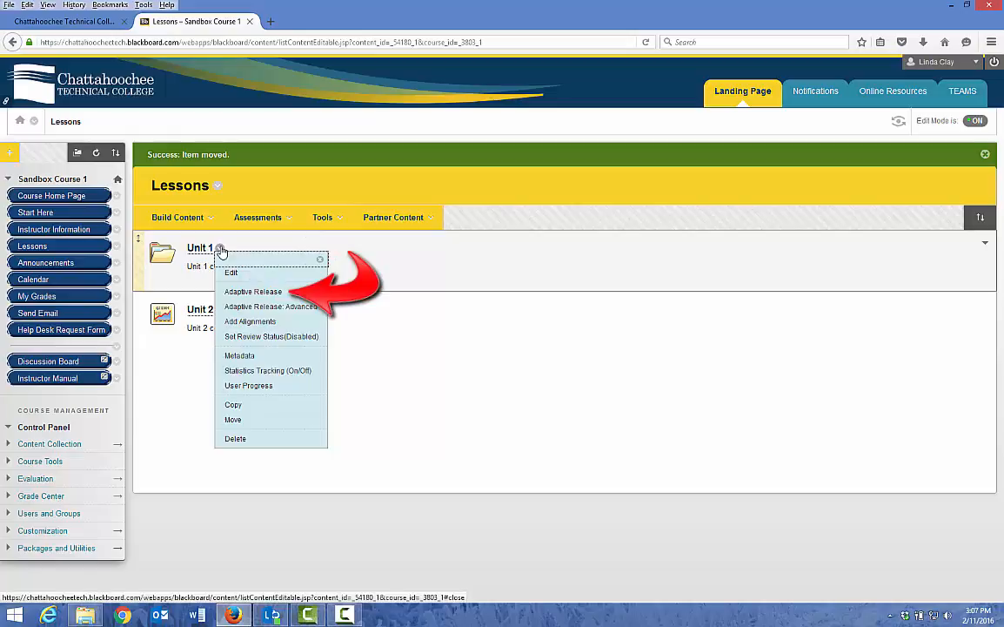
{"action": "left_click", "coordinate": [320, 259]}
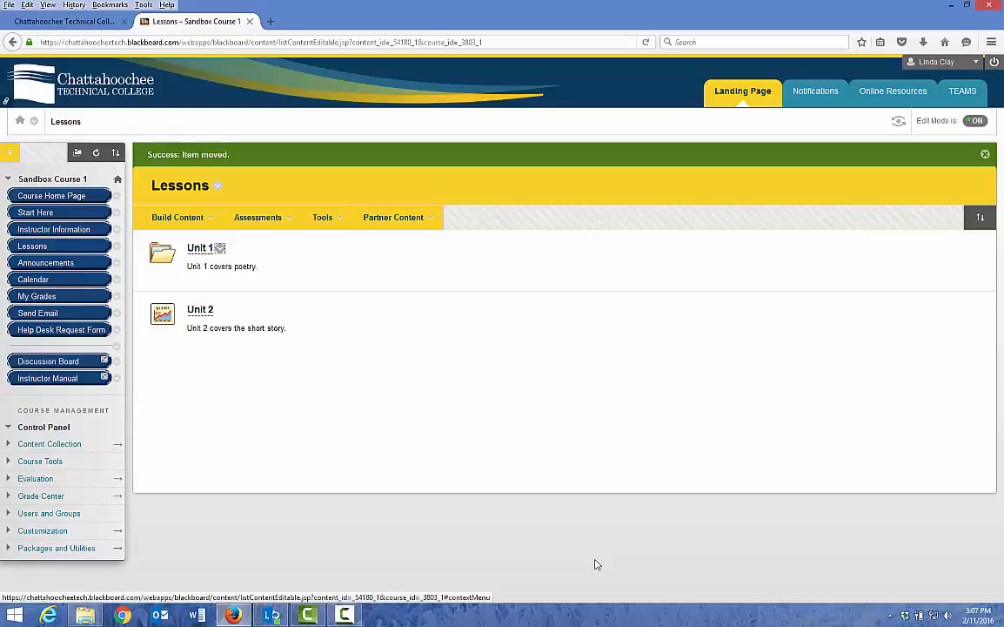
- Enter student preview and check the contents of the Unit 1 folder in Lessons
{"action": "left_click", "coordinate": [898, 121]}
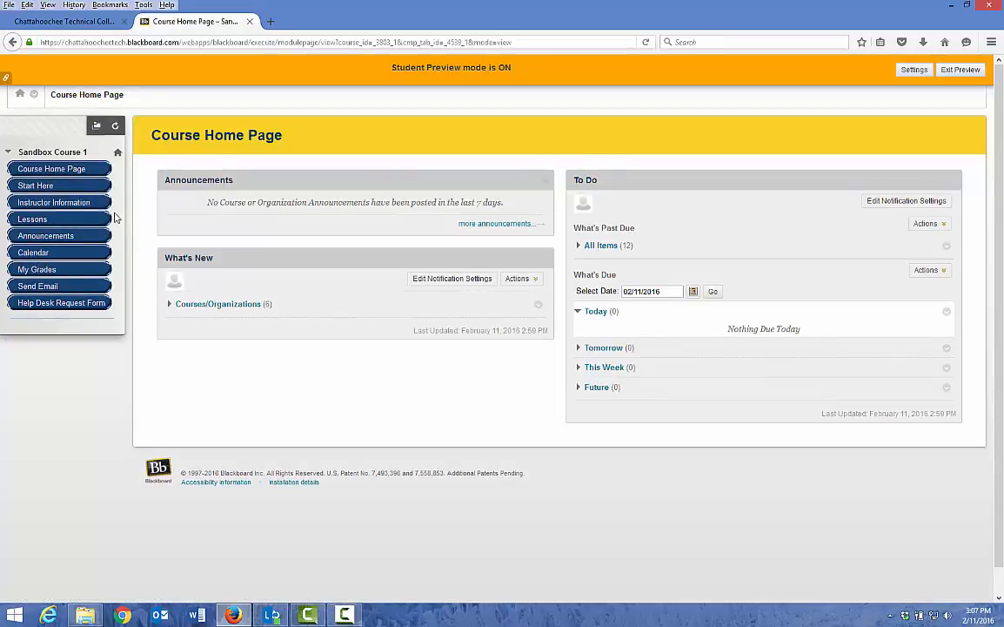
{"action": "left_click", "coordinate": [32, 218]}
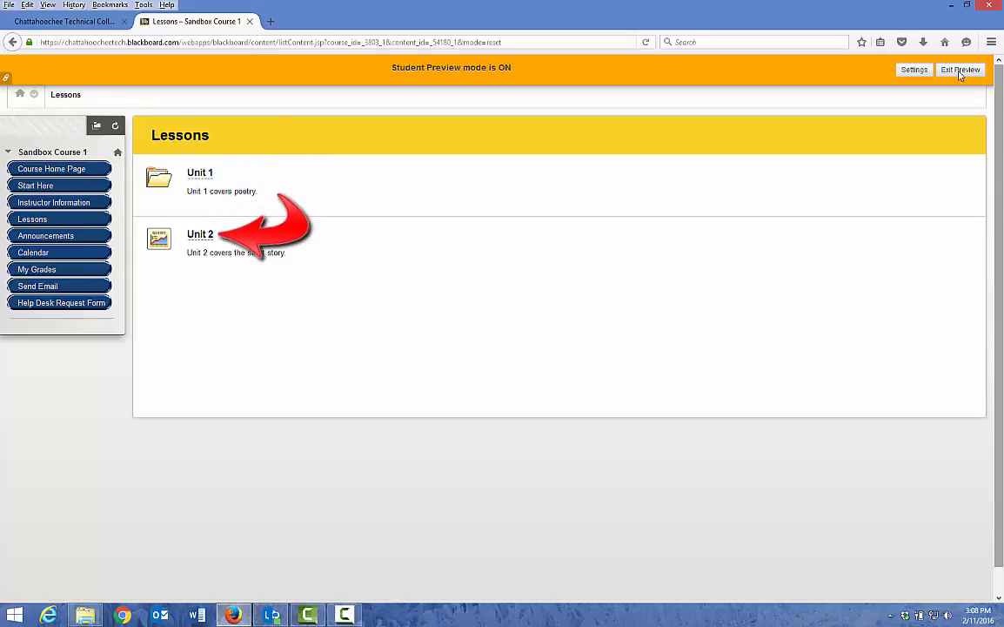
{"action": "left_click", "coordinate": [199, 172]}
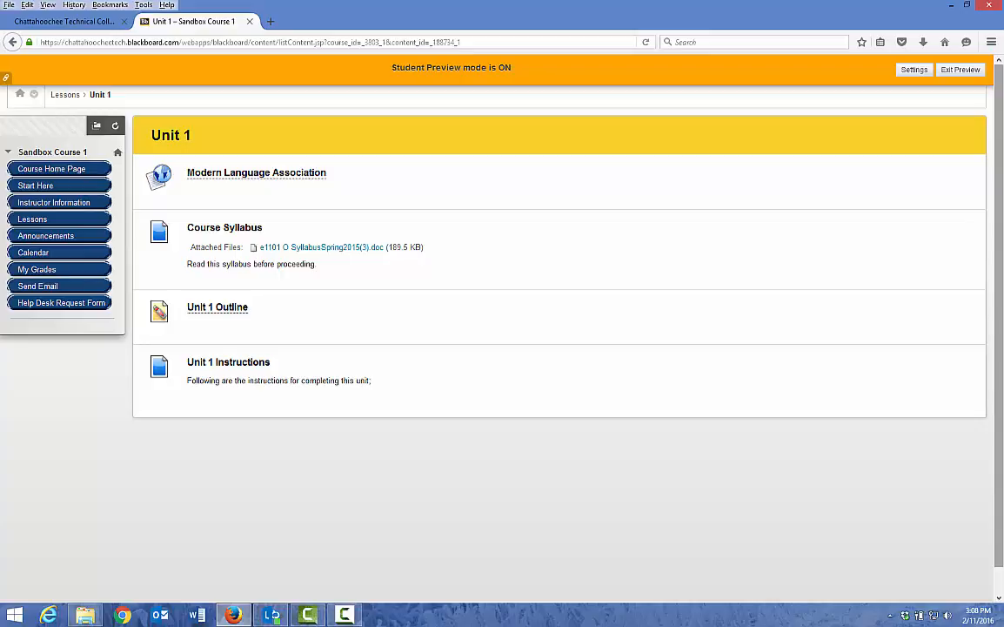
- Open Unit 2 from Lessons in student preview and page back and forth between its instructions and the welcome video
{"action": "left_click", "coordinate": [32, 218]}
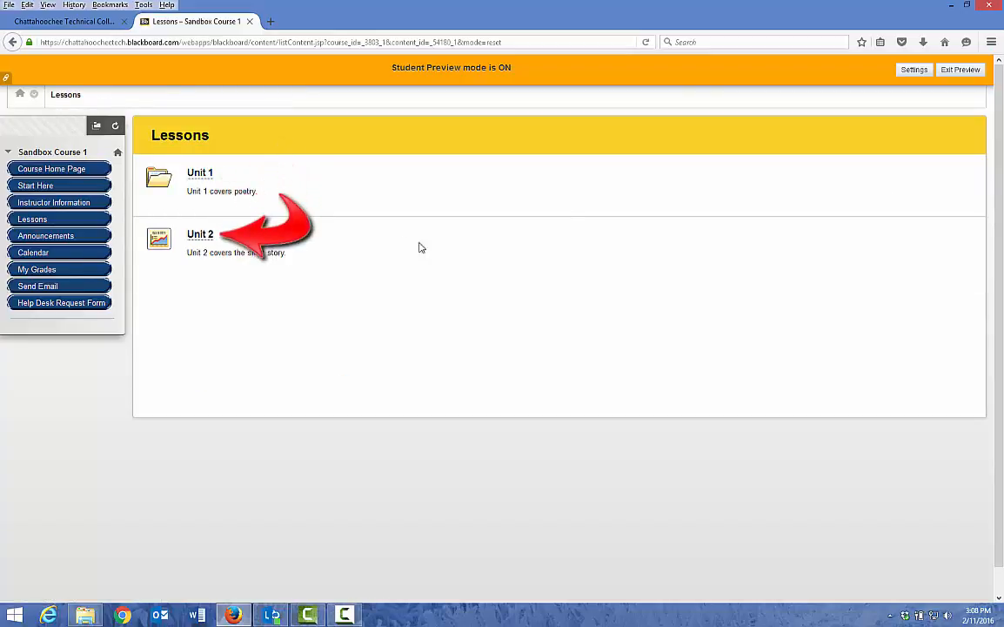
{"action": "left_click", "coordinate": [199, 234]}
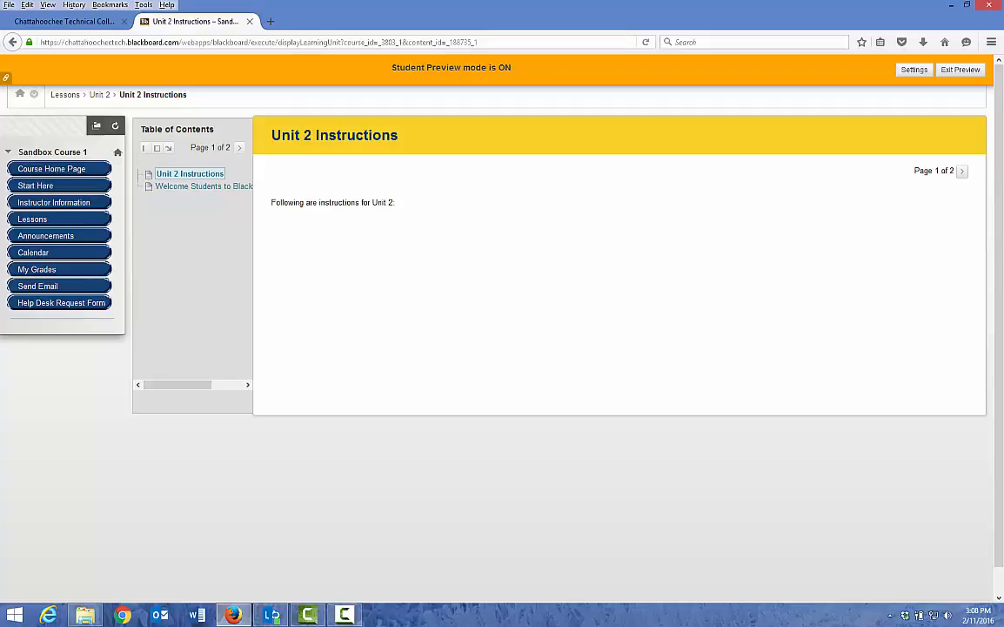
{"action": "left_click", "coordinate": [193, 187]}
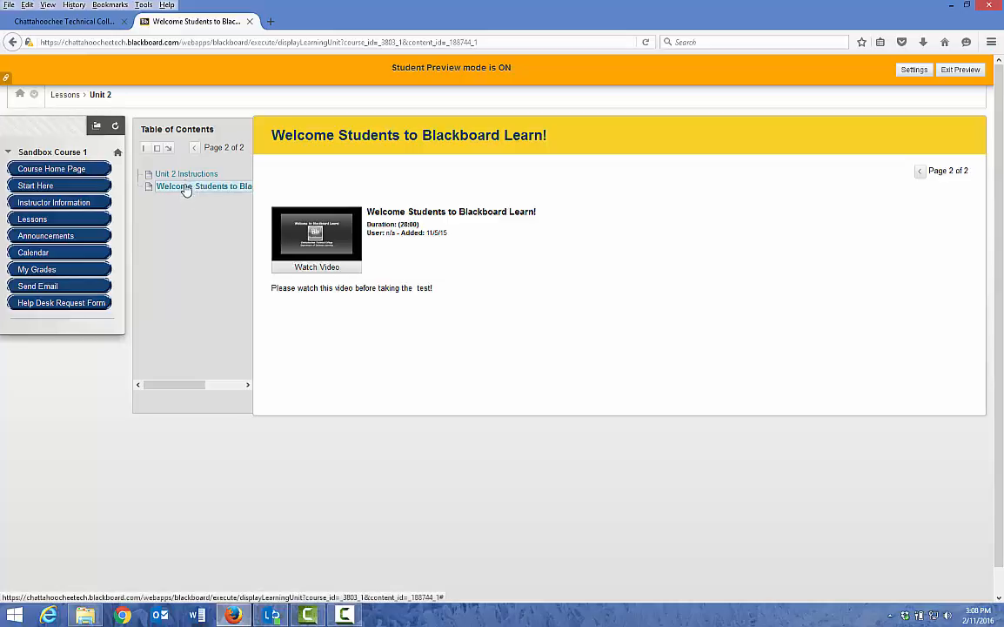
{"action": "left_click", "coordinate": [186, 174]}
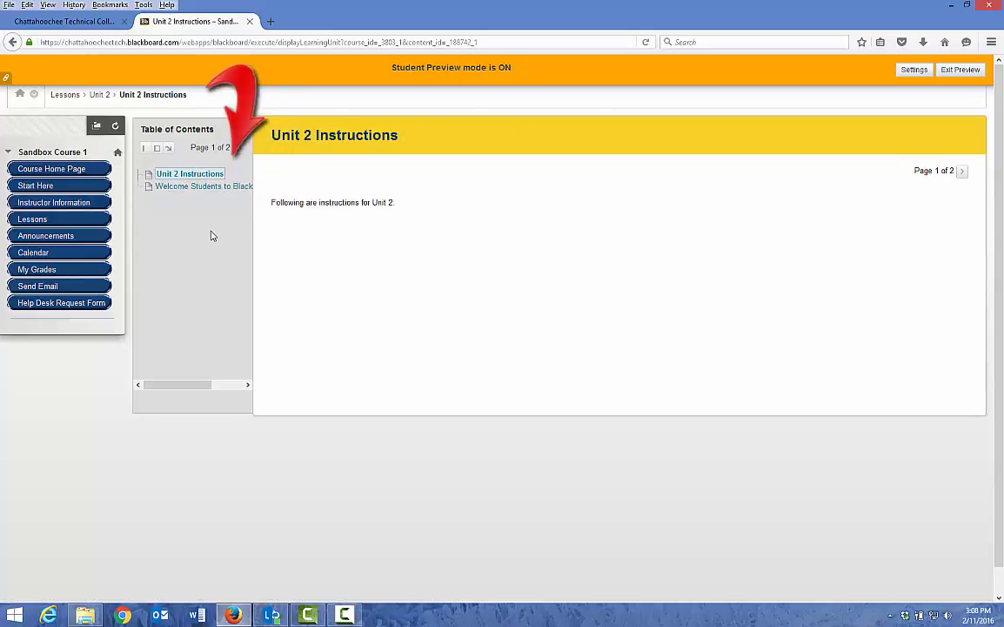
{"action": "left_click", "coordinate": [240, 148]}
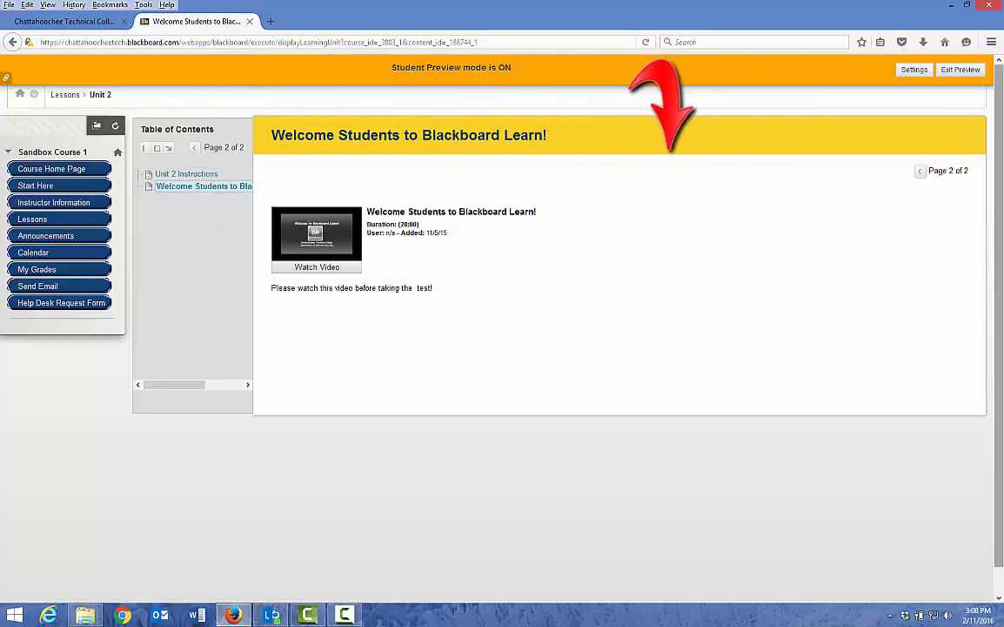
{"action": "left_click", "coordinate": [918, 174]}
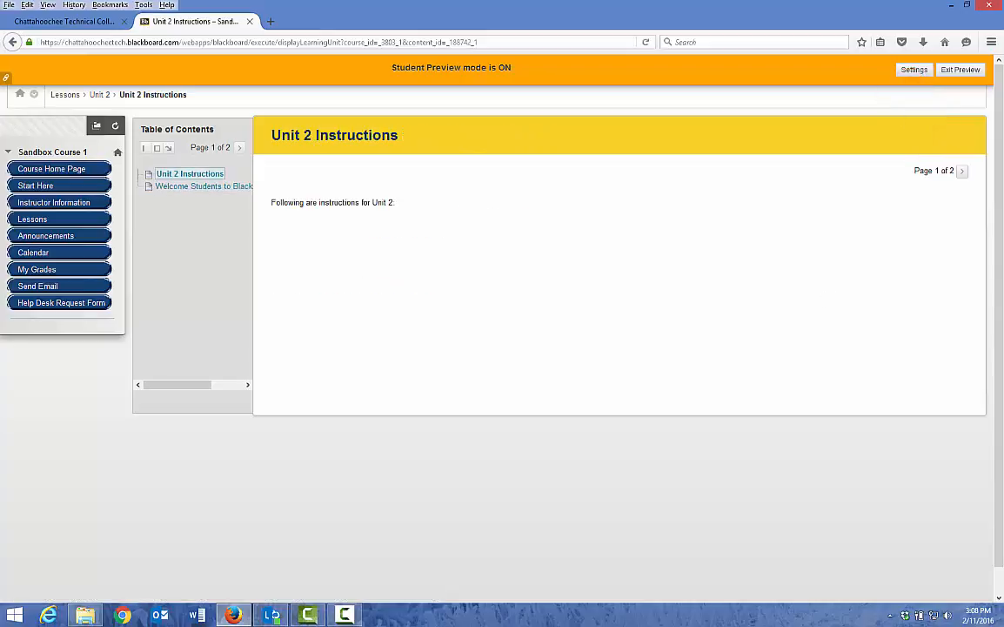
- Exit student preview, deleting the preview user and all data, and return to the Lessons area
{"action": "left_click", "coordinate": [959, 73]}
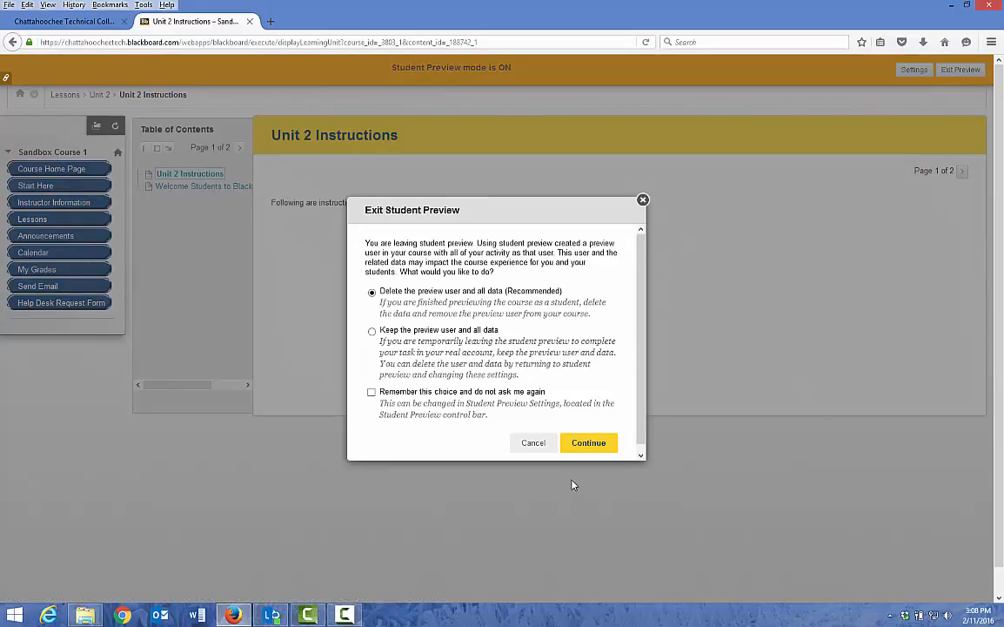
{"action": "left_click", "coordinate": [588, 443]}
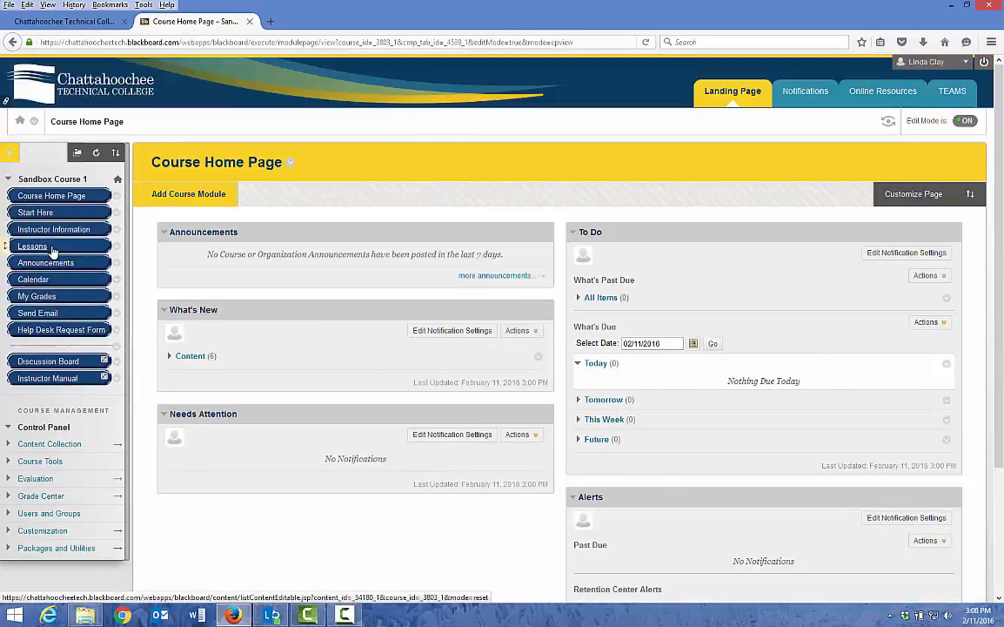
{"action": "left_click", "coordinate": [32, 245]}
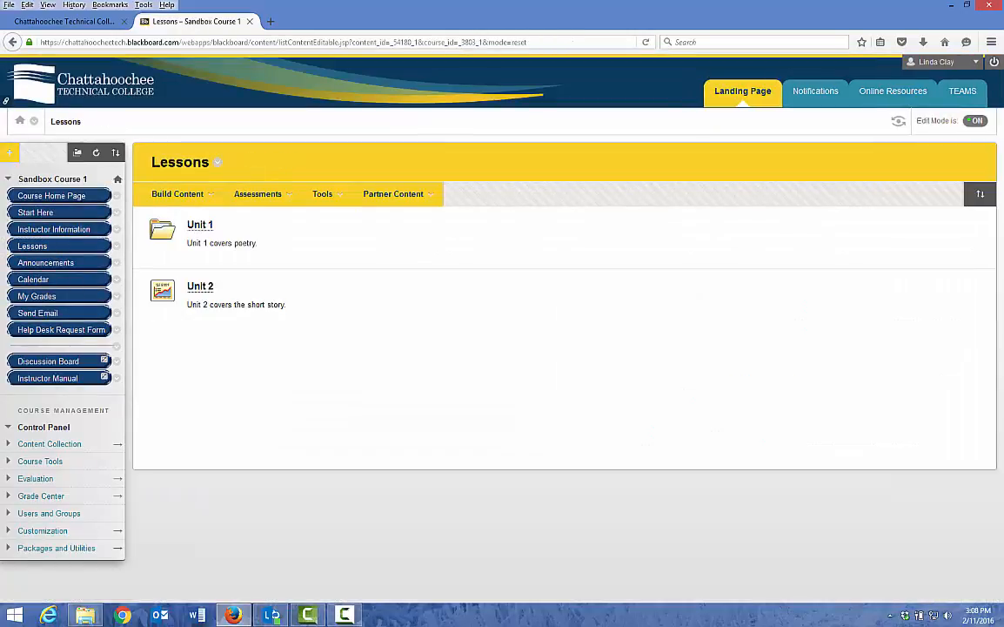